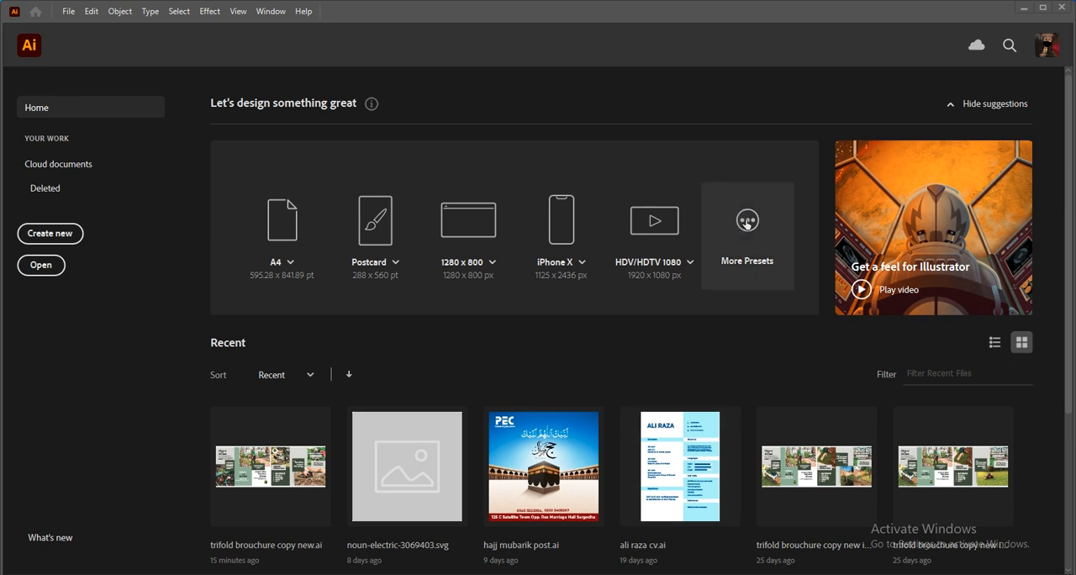
# Start setting up a new document and browse the preset categories from Saved through Film & Video, settling on the Art & Illustration Postcard preset
pyautogui.scroll(-3, 756, 460)
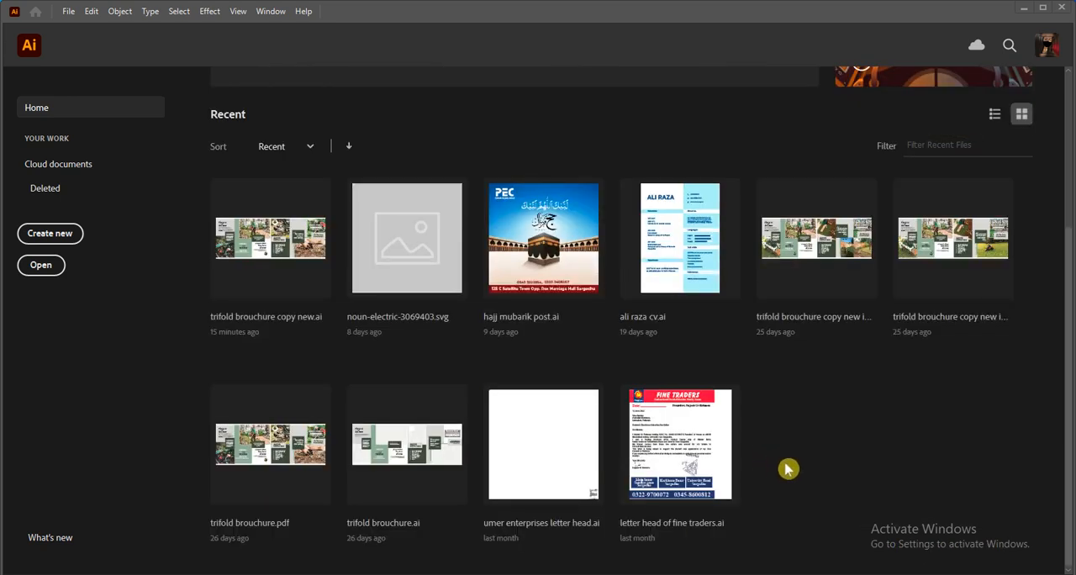
pyautogui.scroll(3, 786, 468)
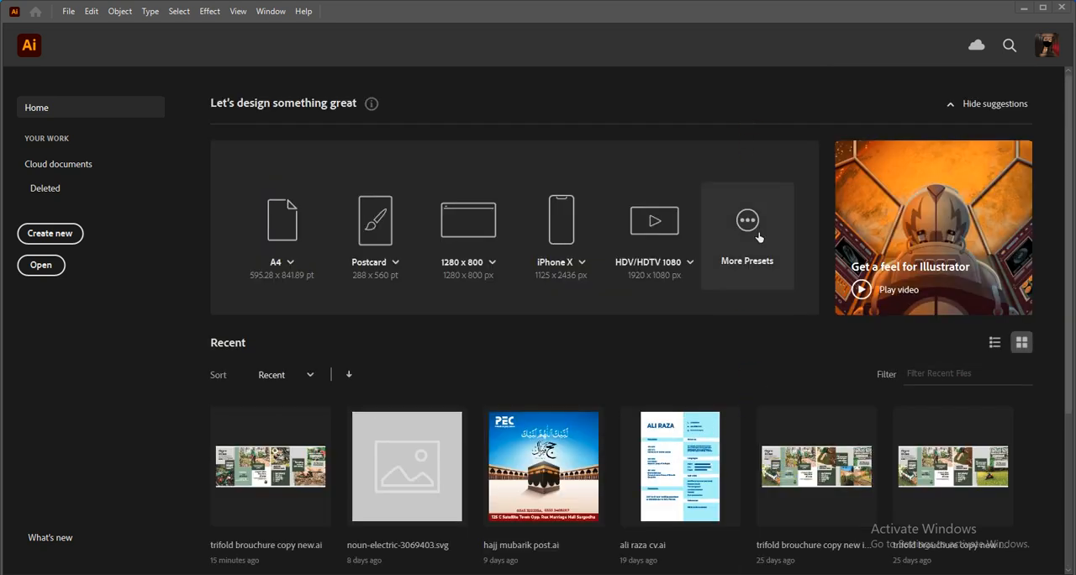
pyautogui.click(759, 238)
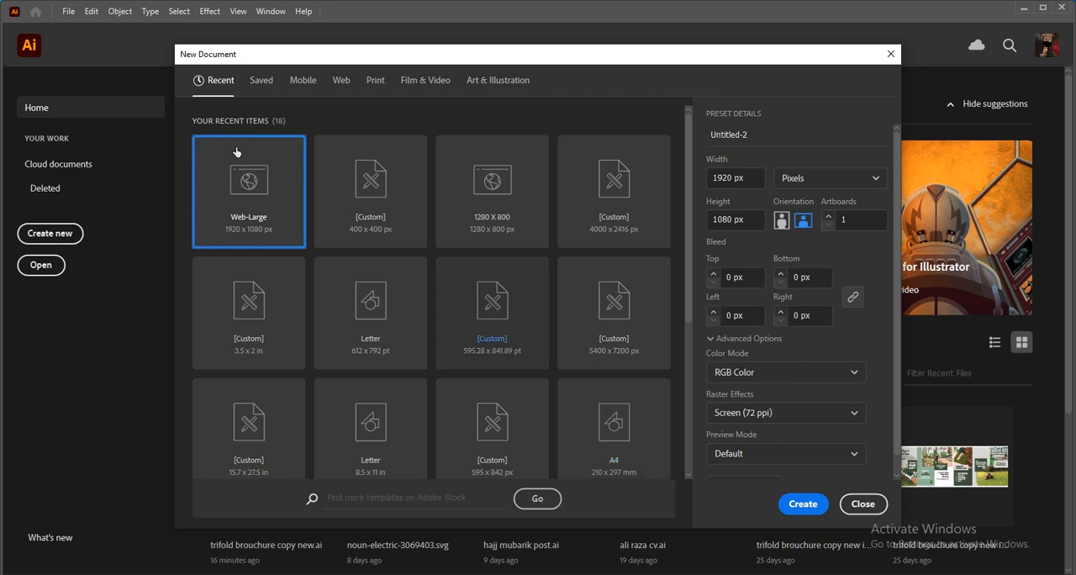
pyautogui.click(258, 81)
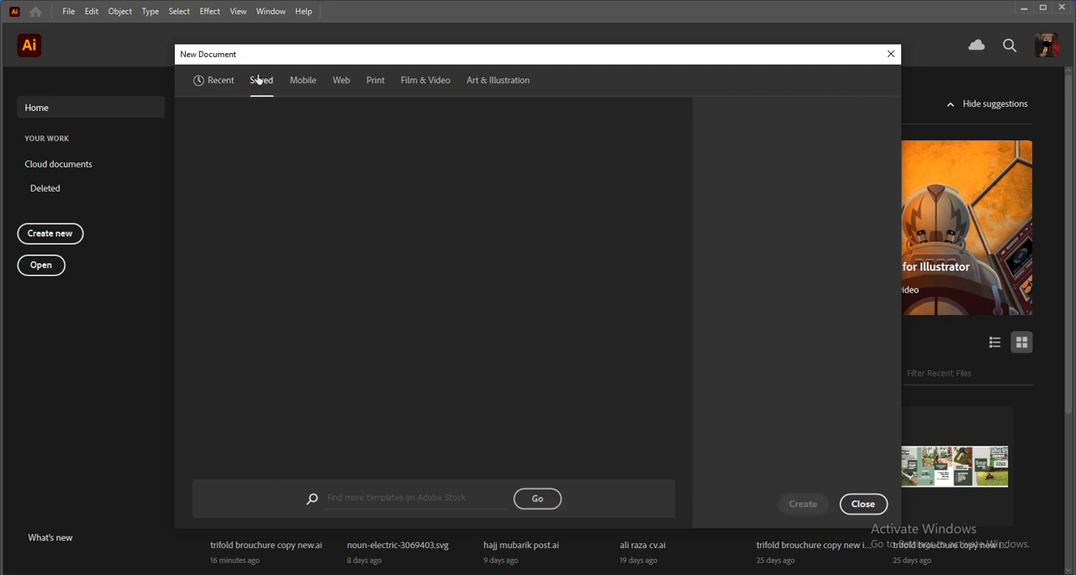
pyautogui.click(300, 89)
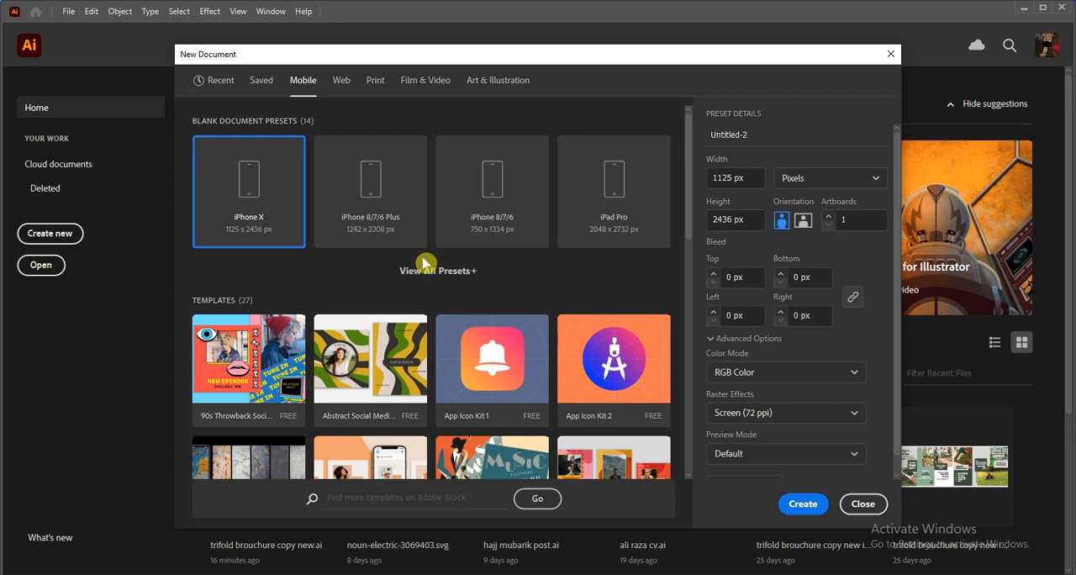
pyautogui.click(340, 85)
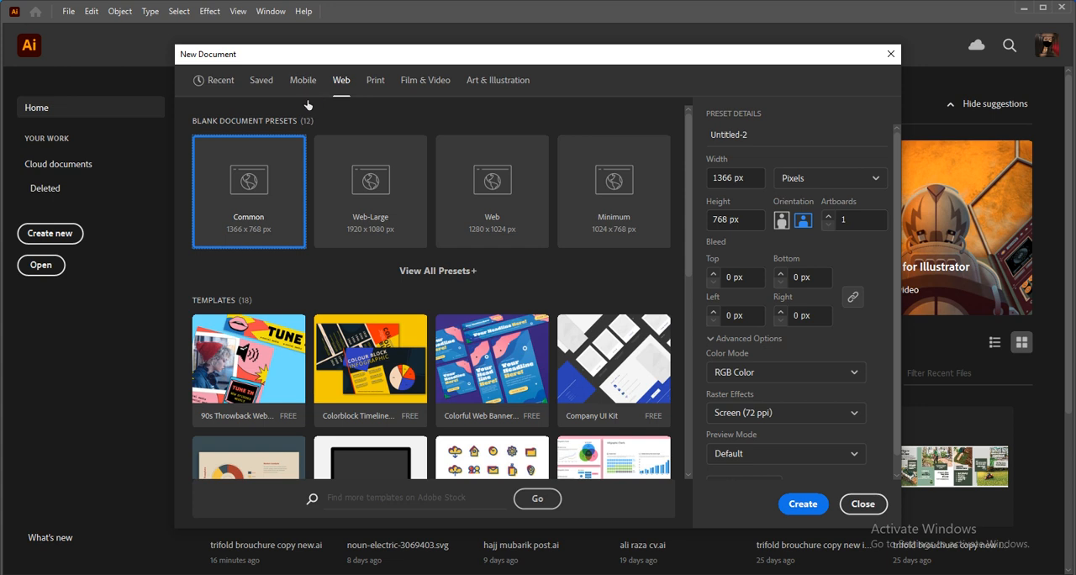
pyautogui.click(371, 84)
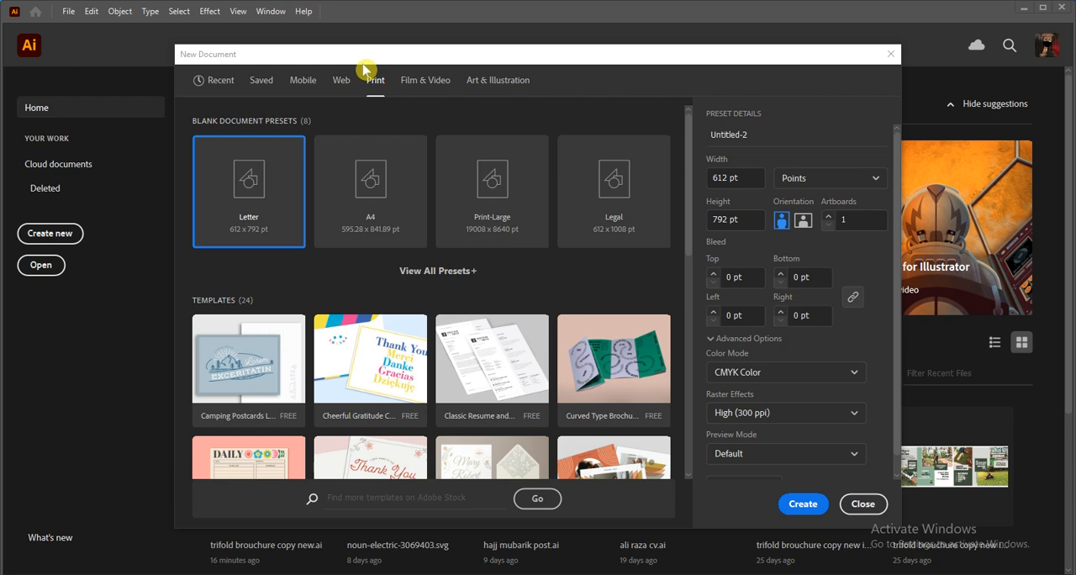
pyautogui.click(430, 83)
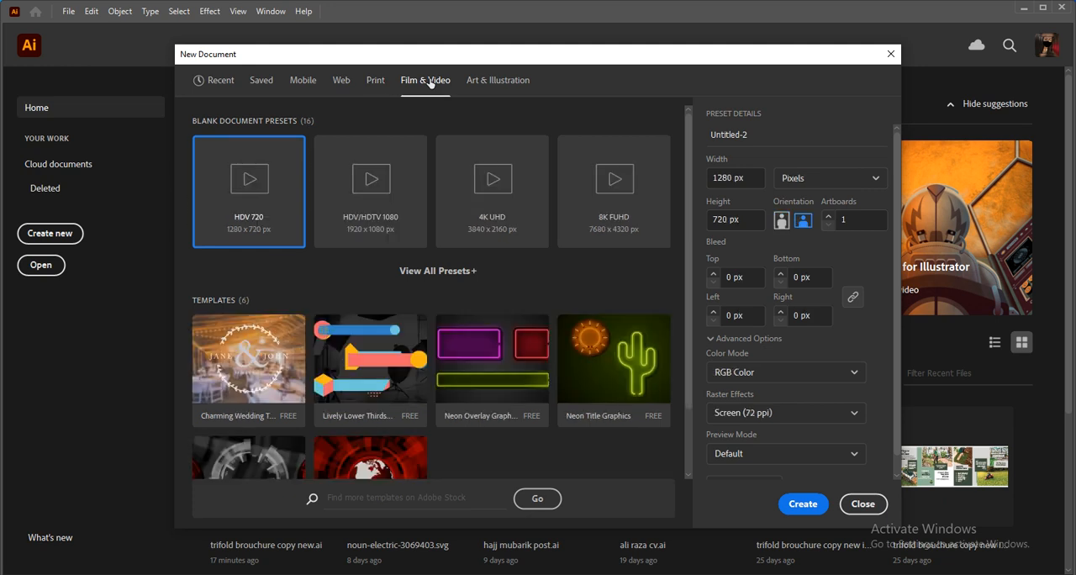
pyautogui.click(477, 82)
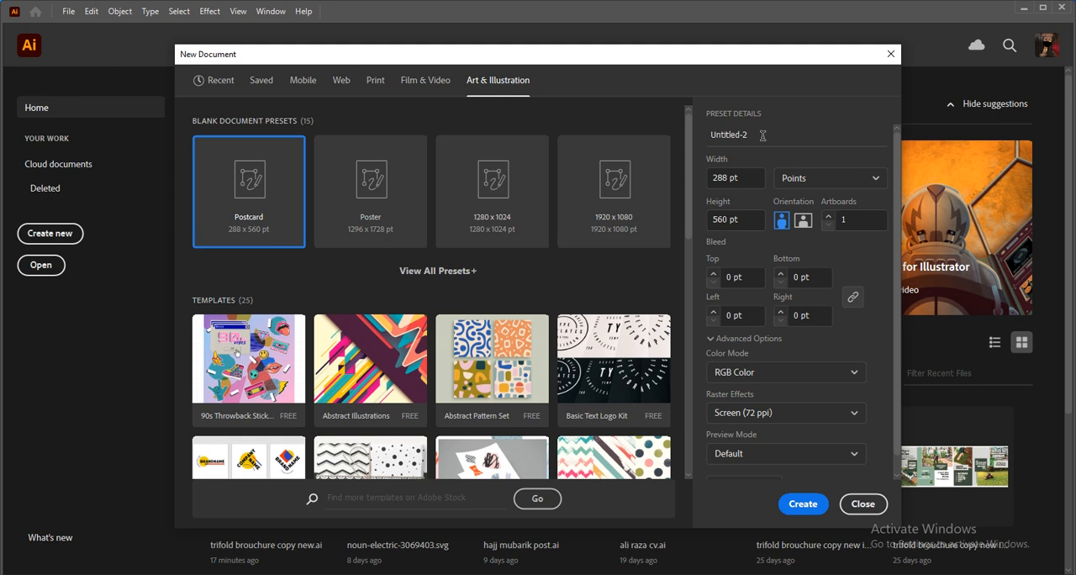
# Name the new document "lec 1"
pyautogui.press('BackSpace')
pyautogui.press('BackSpace')
pyautogui.press('BackSpace')
pyautogui.press('BackSpace')
pyautogui.press('BackSpace')
pyautogui.press('BackSpace')
pyautogui.press('BackSpace')
pyautogui.press('BackSpace')
pyautogui.press('BackSpace')
pyautogui.press('BackSpace')
pyautogui.write('lec 1')
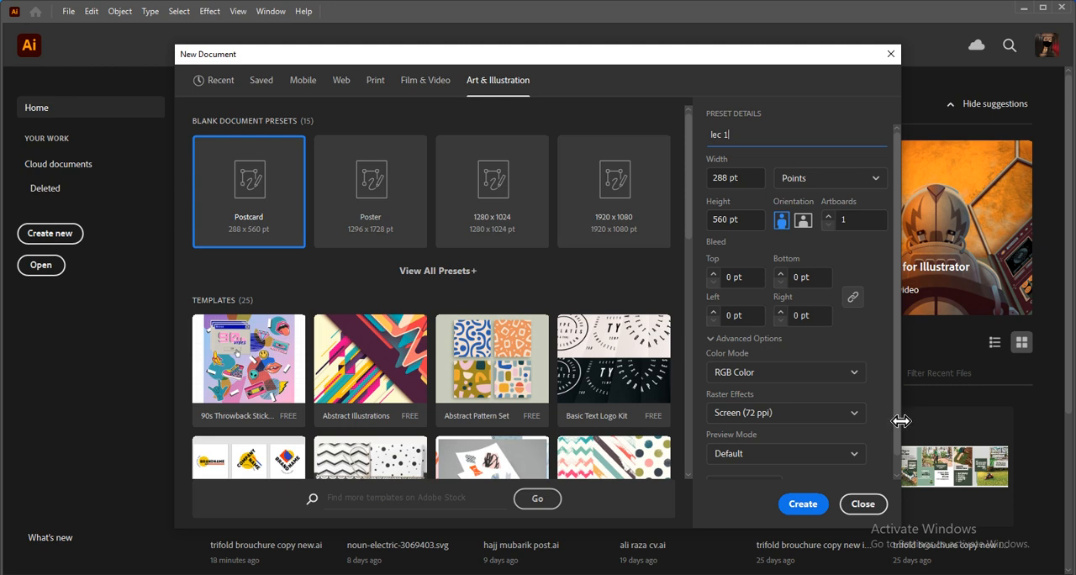
# Set the new document's color mode to CMYK Color and its raster effects to High (300 ppi)
pyautogui.click(852, 376)
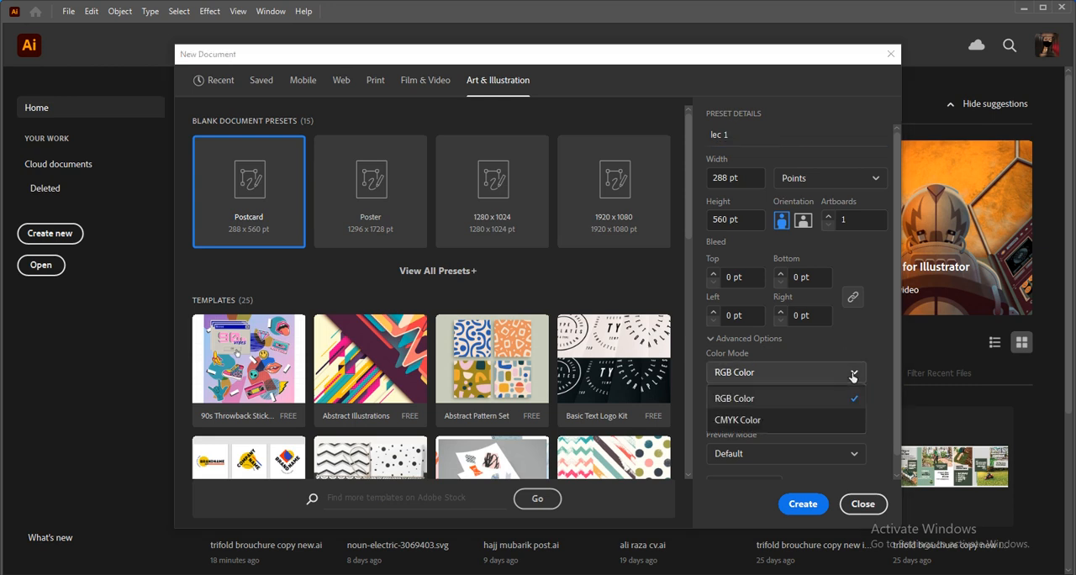
pyautogui.click(821, 423)
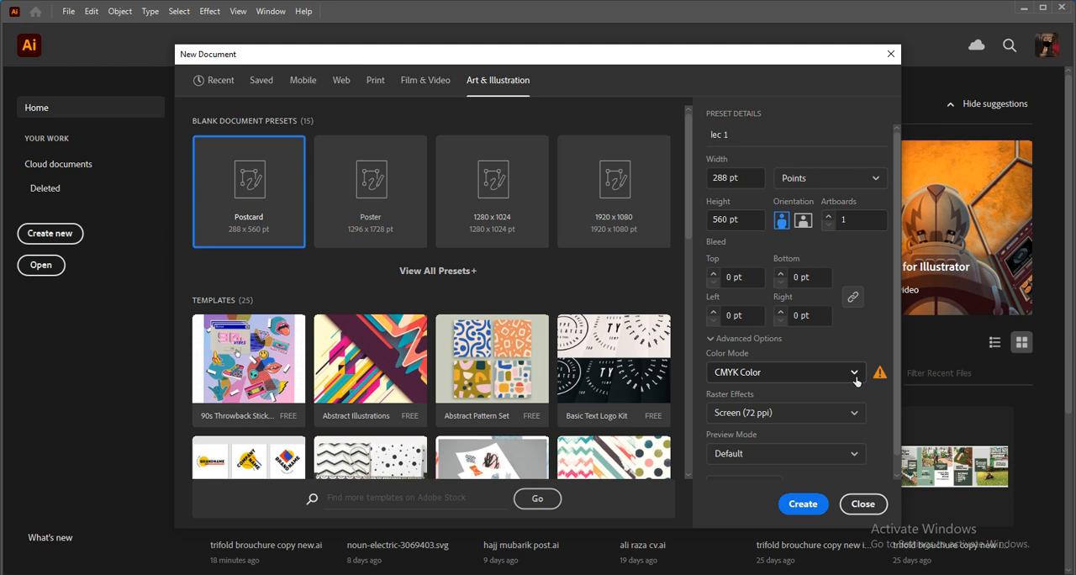
pyautogui.click(850, 402)
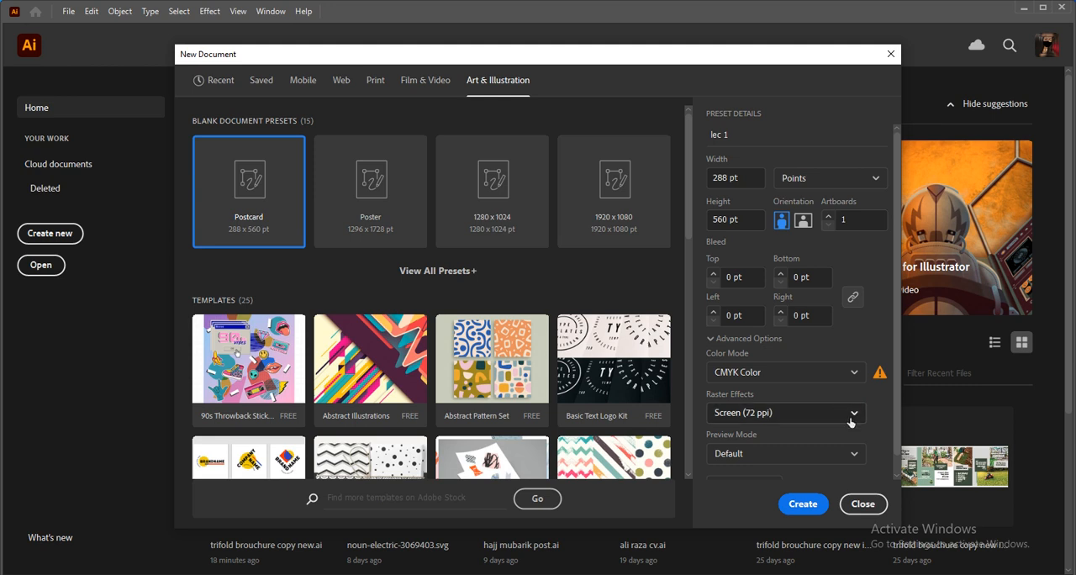
pyautogui.click(851, 413)
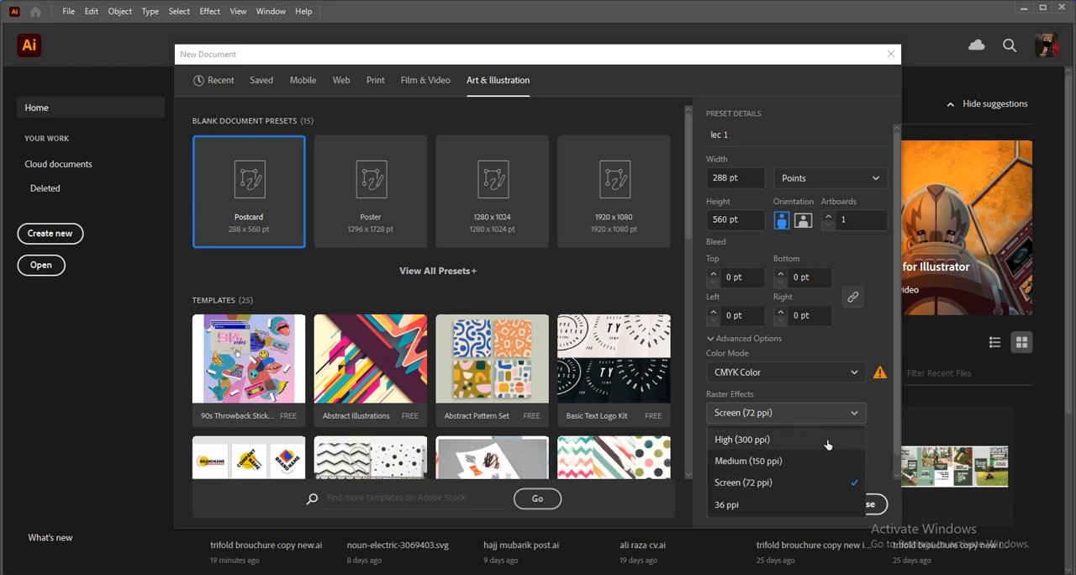
pyautogui.click(828, 443)
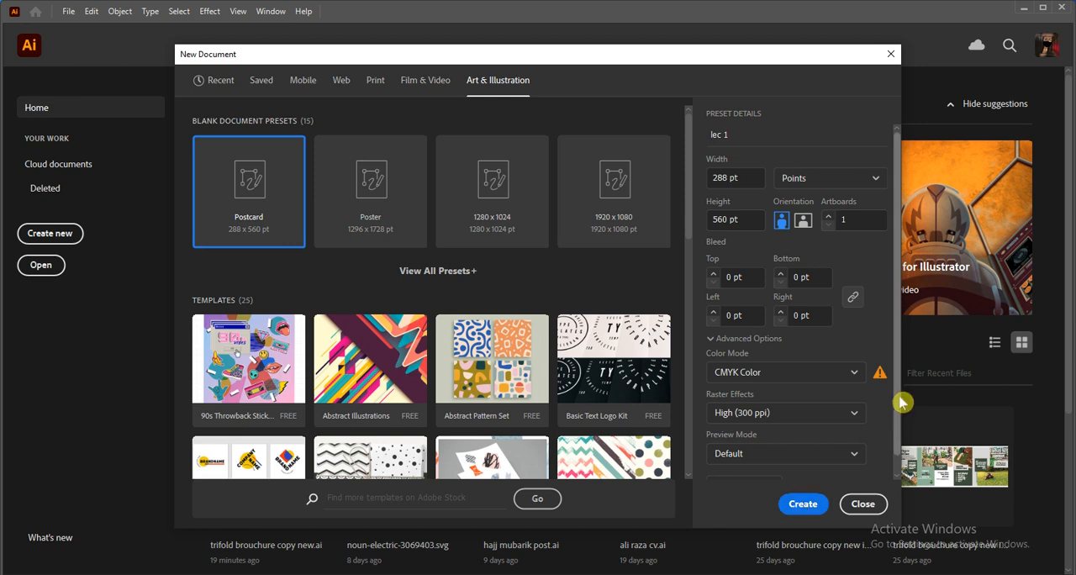
# Switch the artboard to landscape orientation and create the document
pyautogui.moveTo(899, 405); pyautogui.dragTo(899, 421)
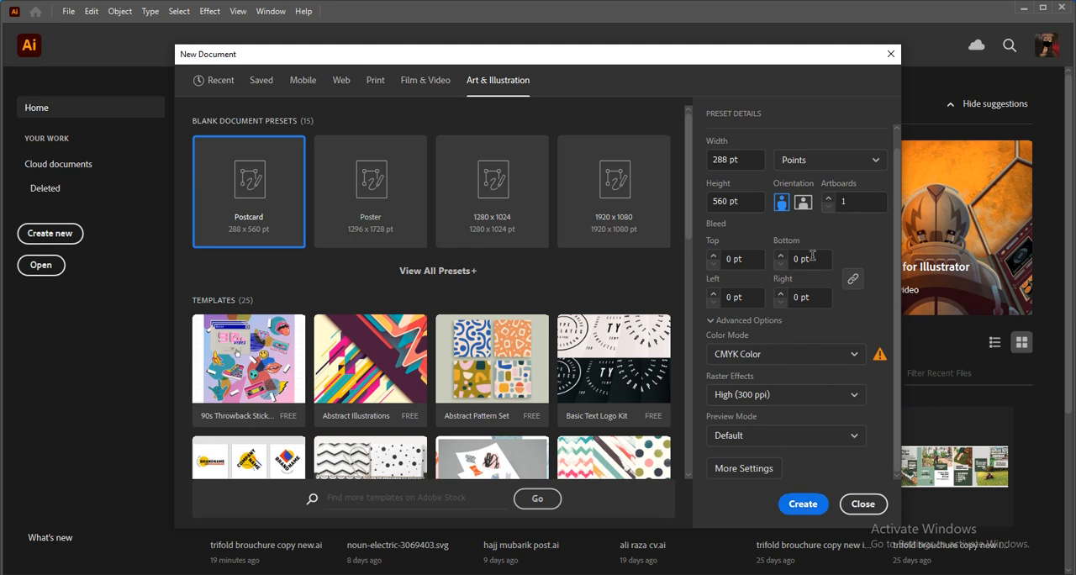
pyautogui.click(801, 204)
pyautogui.click(801, 505)
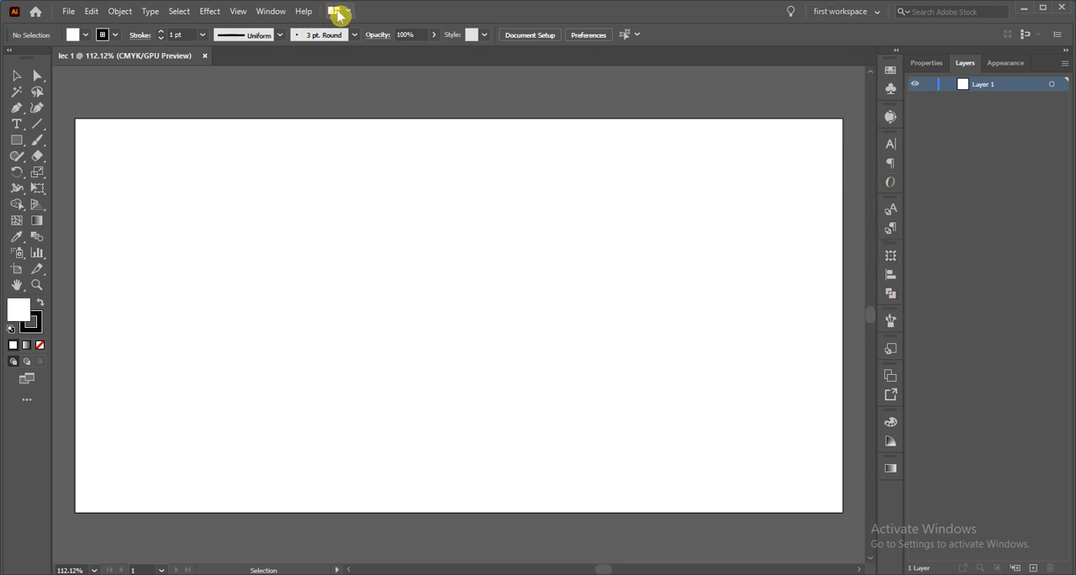
# Display the Image Trace settings and close them again
pyautogui.click(268, 13)
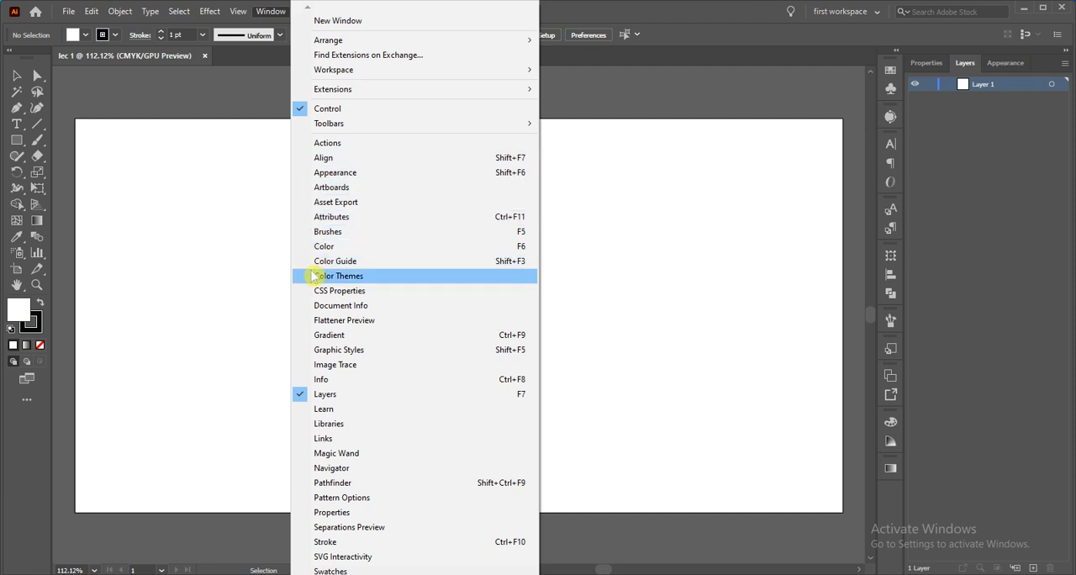
pyautogui.click(309, 366)
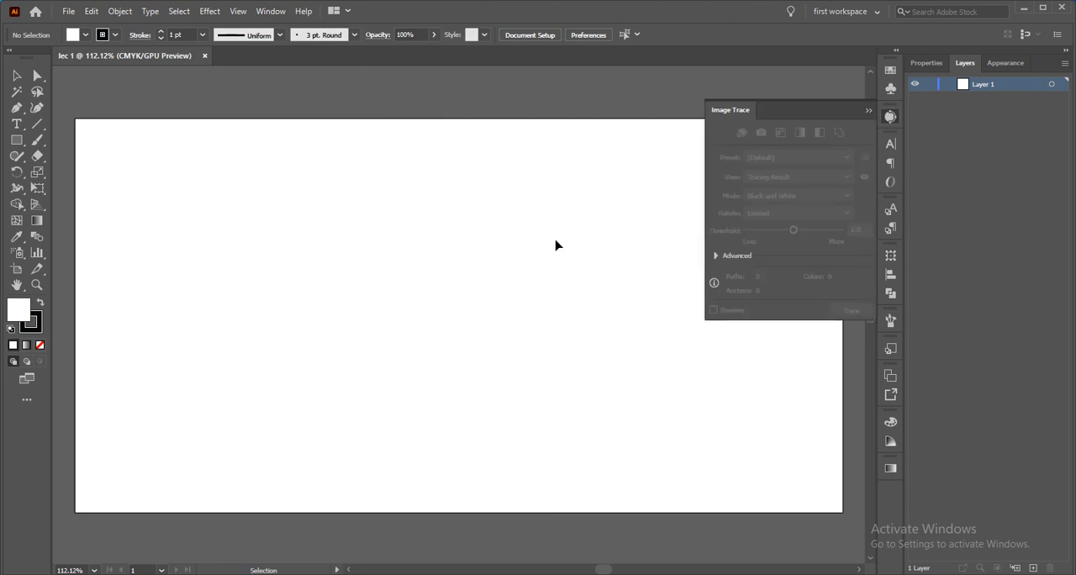
pyautogui.click(870, 115)
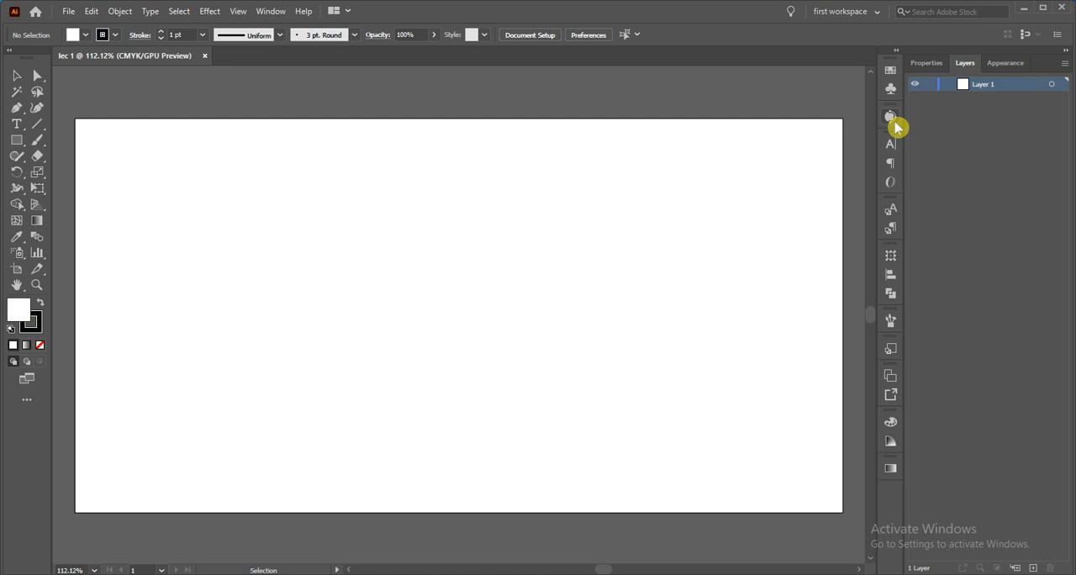
# Look through the document's Properties, Layers and Appearance settings, finishing on the layer list
pyautogui.click(928, 68)
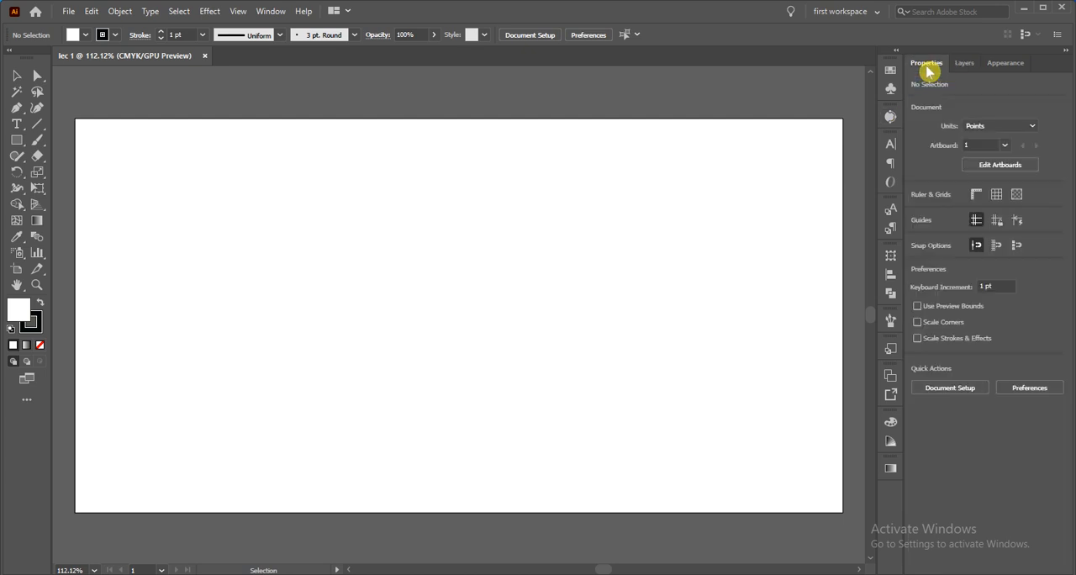
pyautogui.click(967, 66)
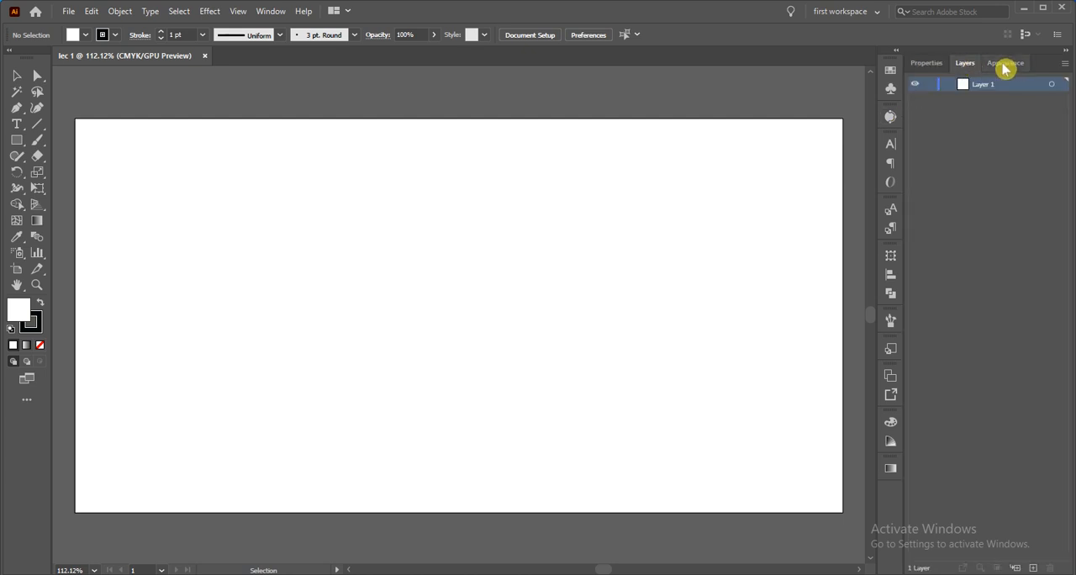
pyautogui.click(1006, 68)
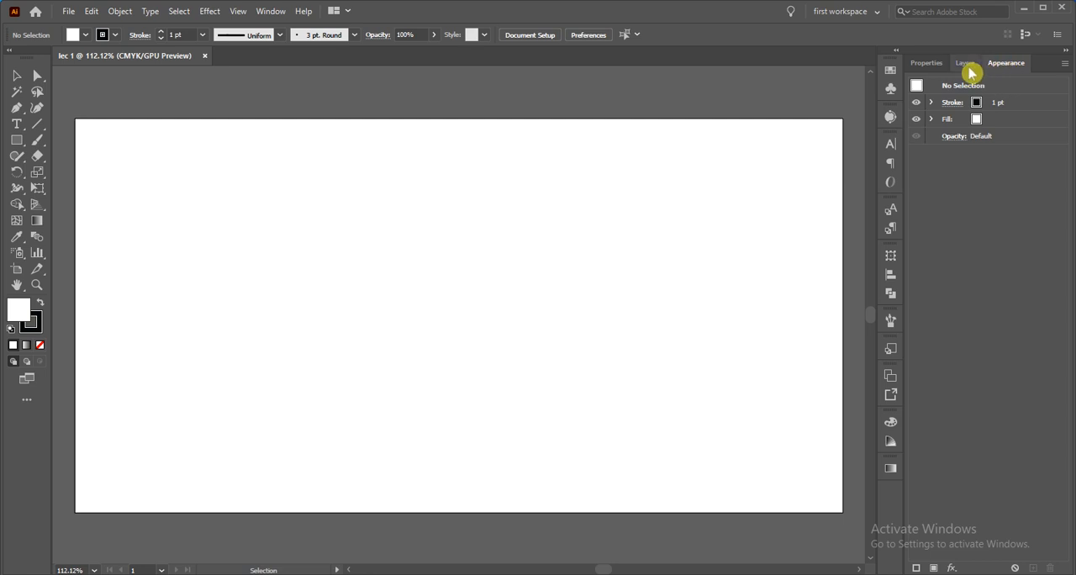
pyautogui.click(967, 68)
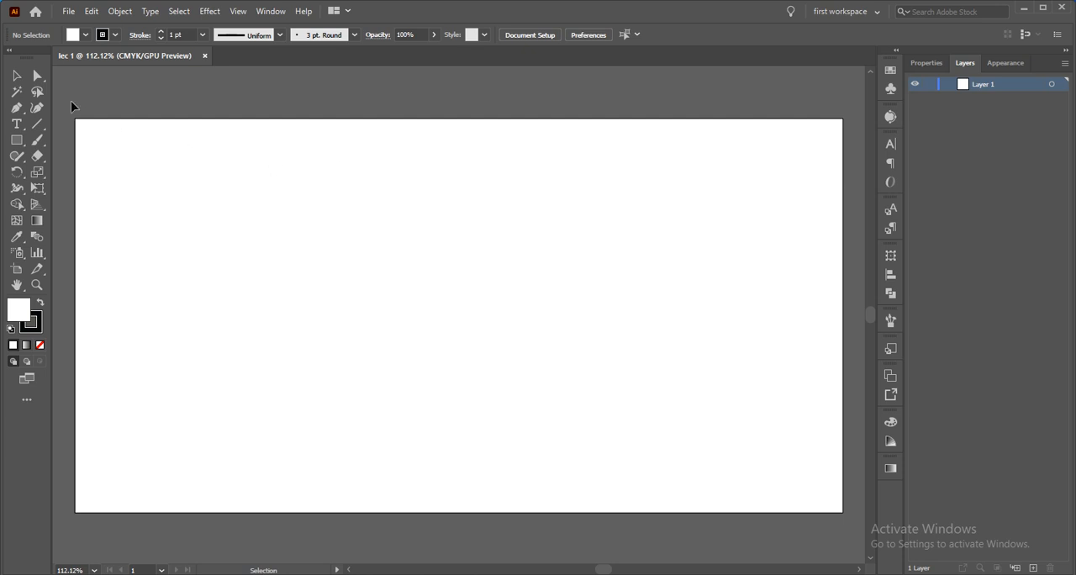
# Point out the Selection, Direct Selection and Magic Wand tools
pyautogui.click(21, 80)
pyautogui.click(17, 80)
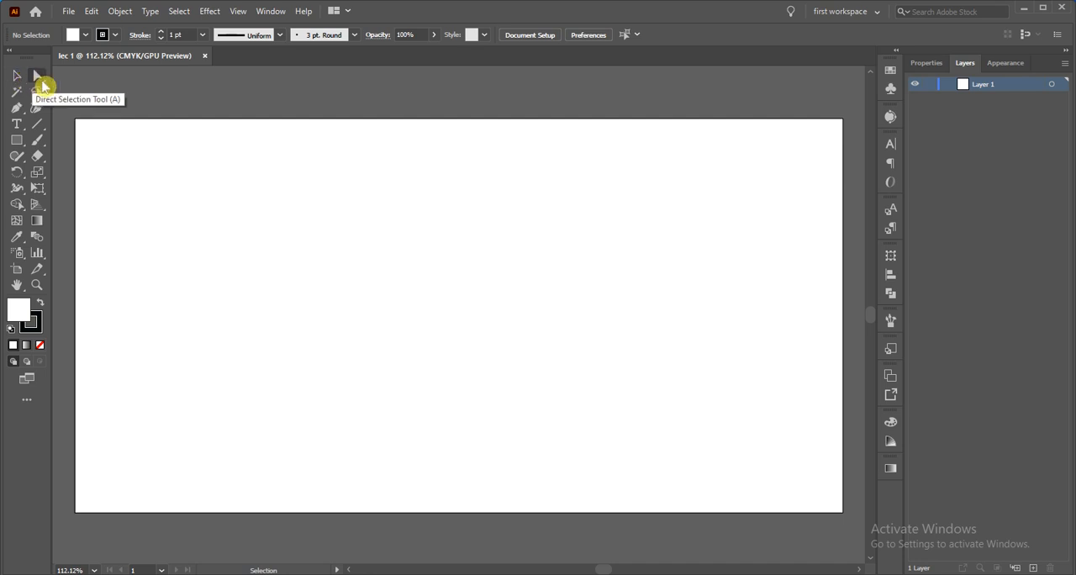
pyautogui.click(39, 81)
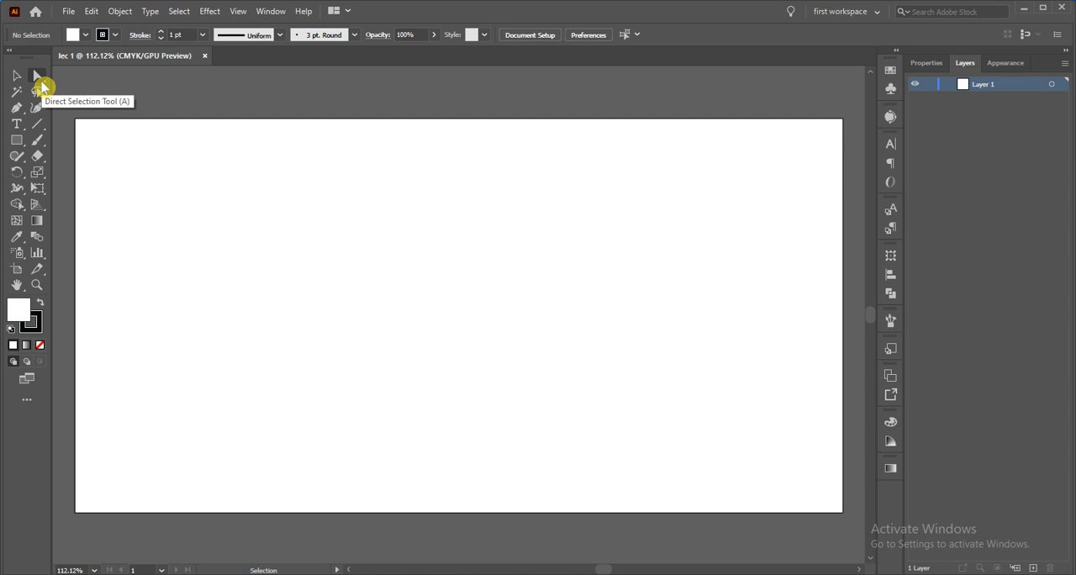
pyautogui.click(17, 94)
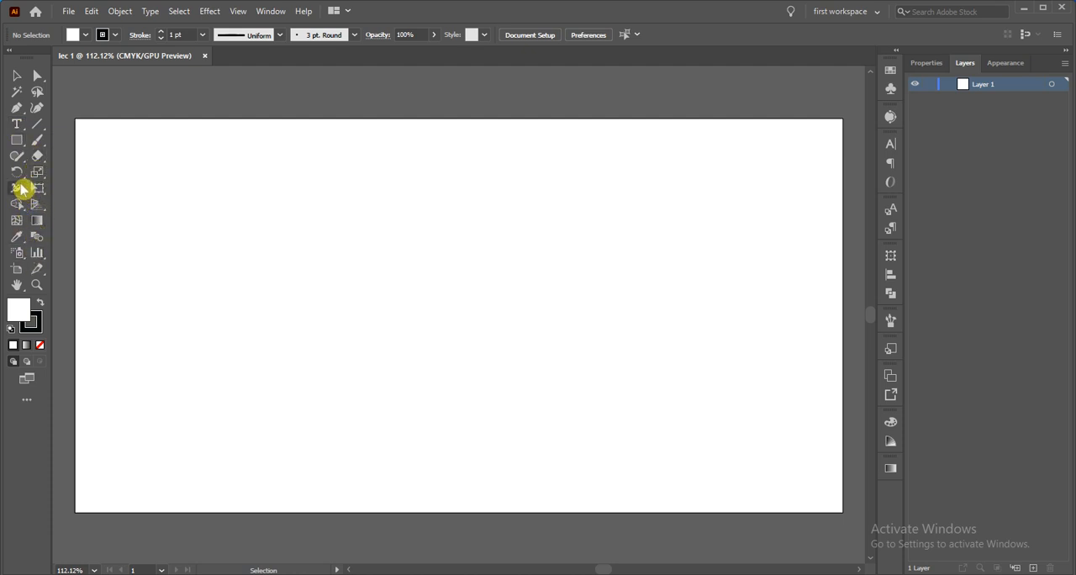
# Draw a perfect circle about 150 pt in diameter on the left half of the artboard with the Ellipse tool
pyautogui.click(23, 147)
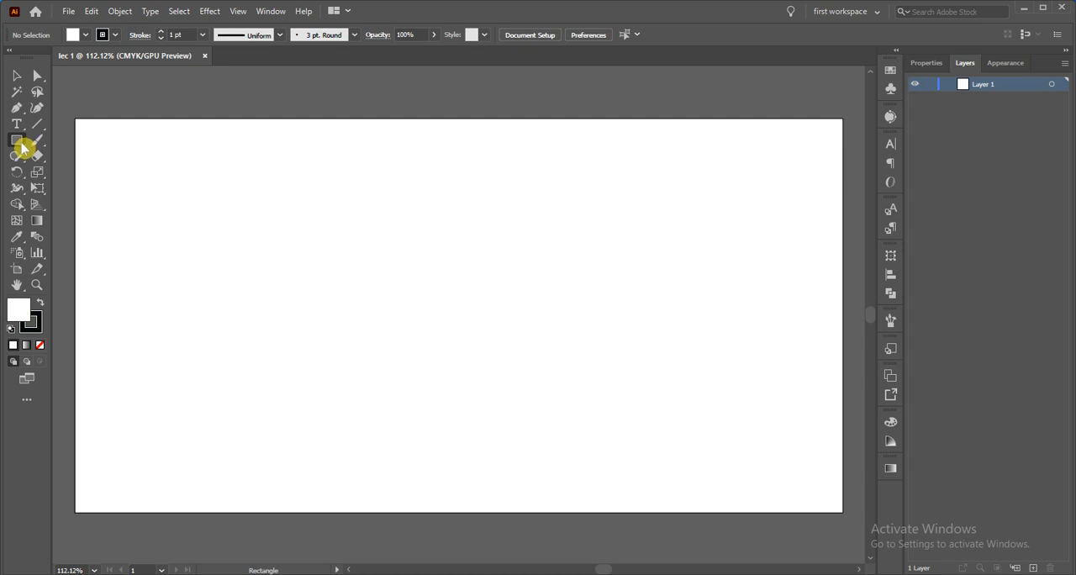
pyautogui.moveTo(22, 145); pyautogui.dragTo(81, 172)
pyautogui.moveTo(190, 194); pyautogui.dragTo(387, 298)
pyautogui.press('shift')
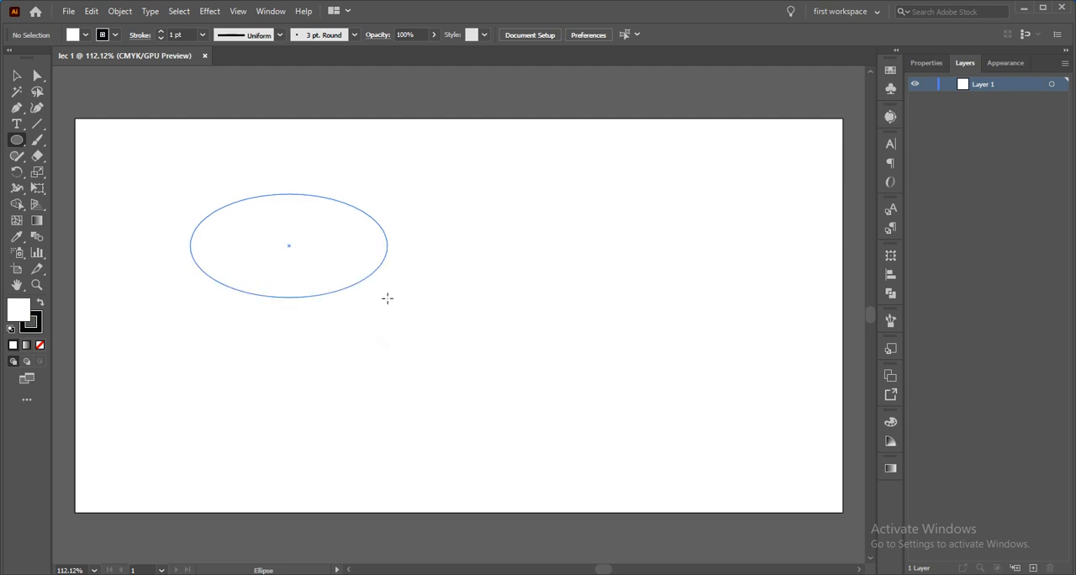
pyautogui.moveTo(387, 298); pyautogui.dragTo(397, 310)
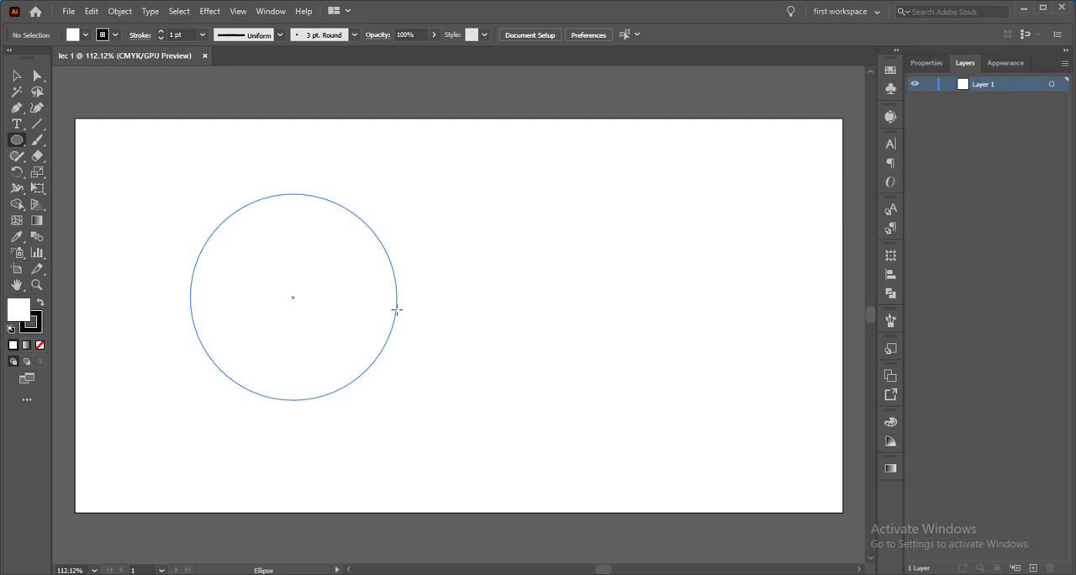
pyautogui.moveTo(397, 310); pyautogui.dragTo(397, 310)
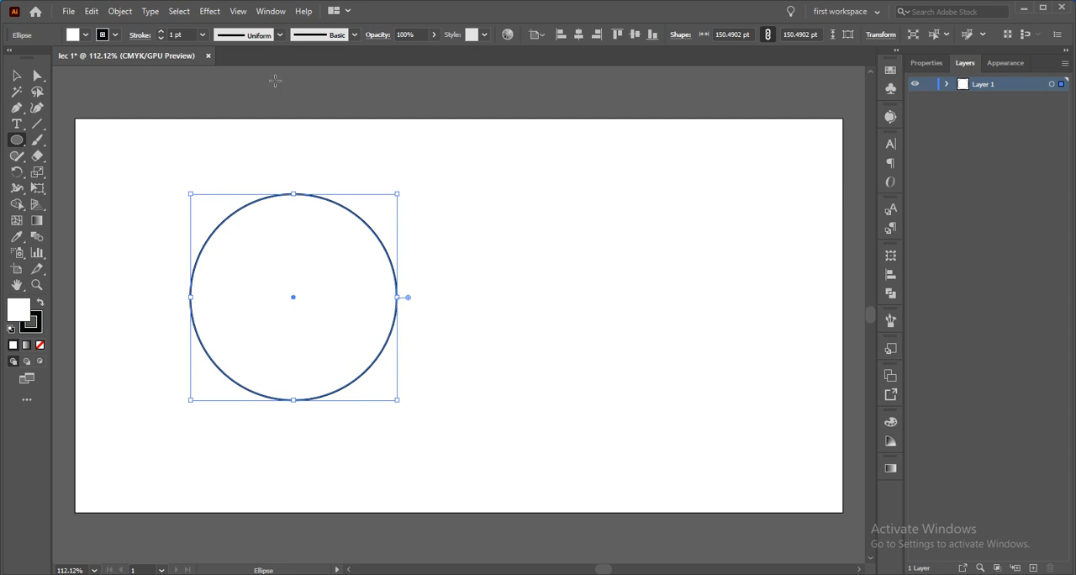
# Try a green fill on the circle and change it to light blue
pyautogui.click(86, 36)
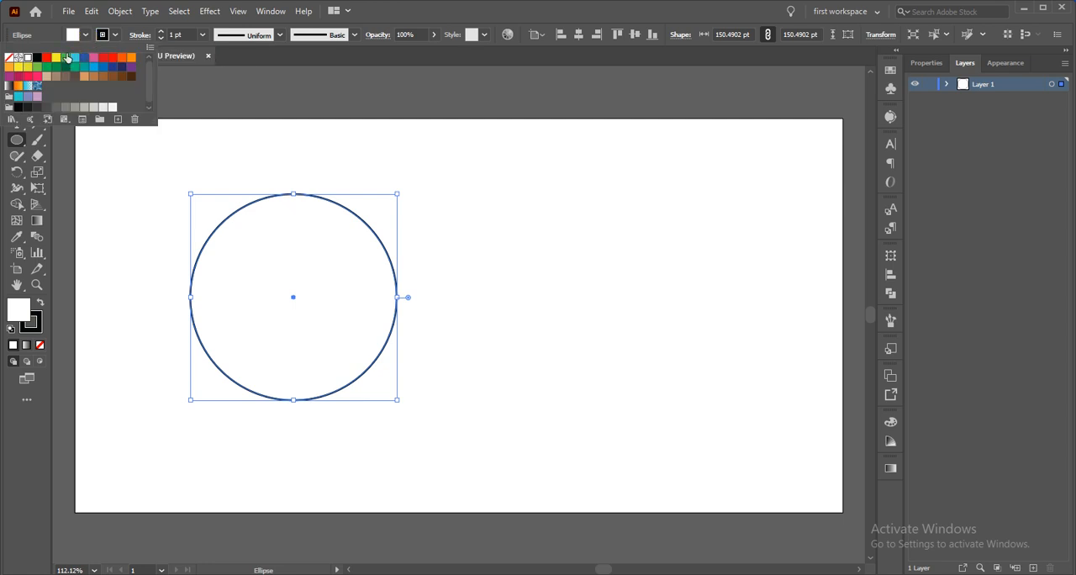
pyautogui.click(65, 59)
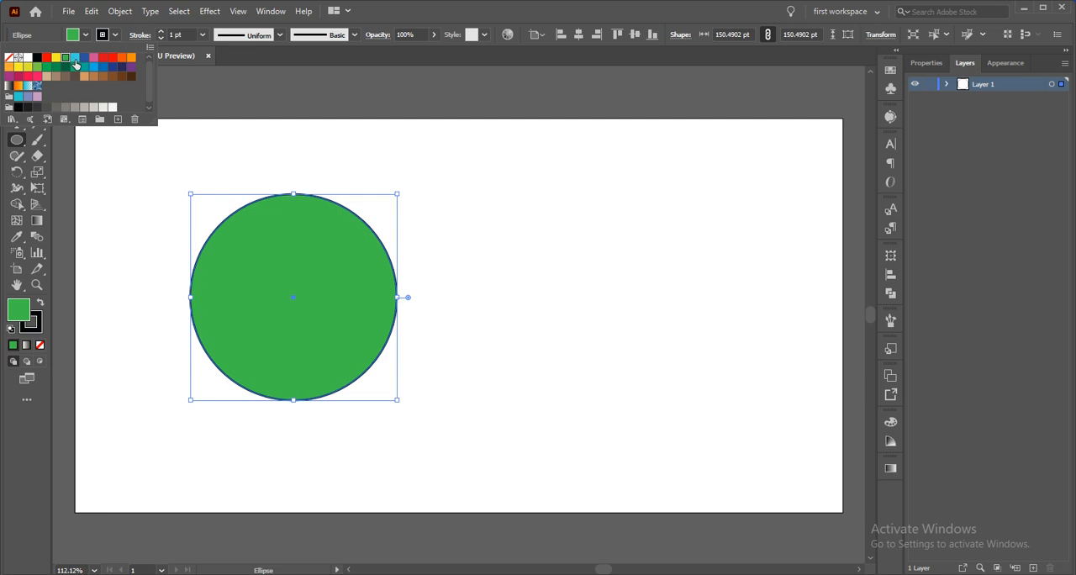
pyautogui.click(75, 57)
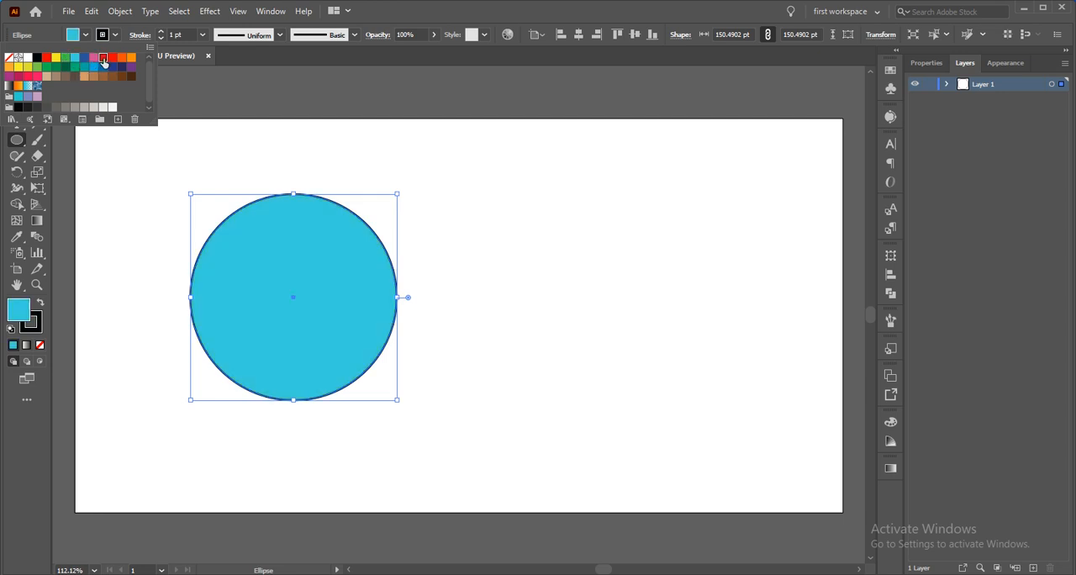
# Fill the circle with red and set its stroke to none
pyautogui.click(103, 57)
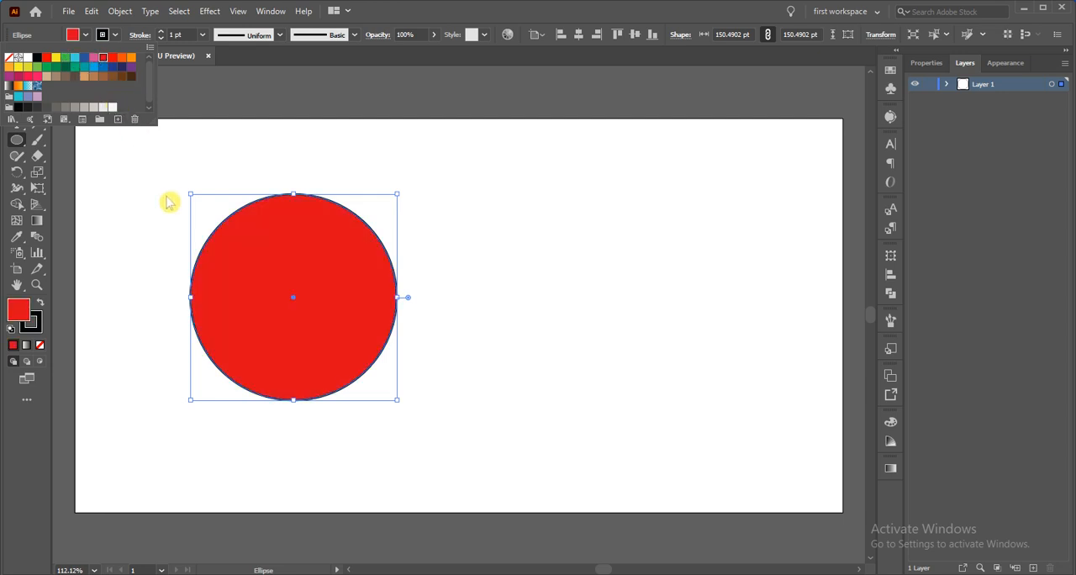
pyautogui.click(117, 36)
pyautogui.click(116, 38)
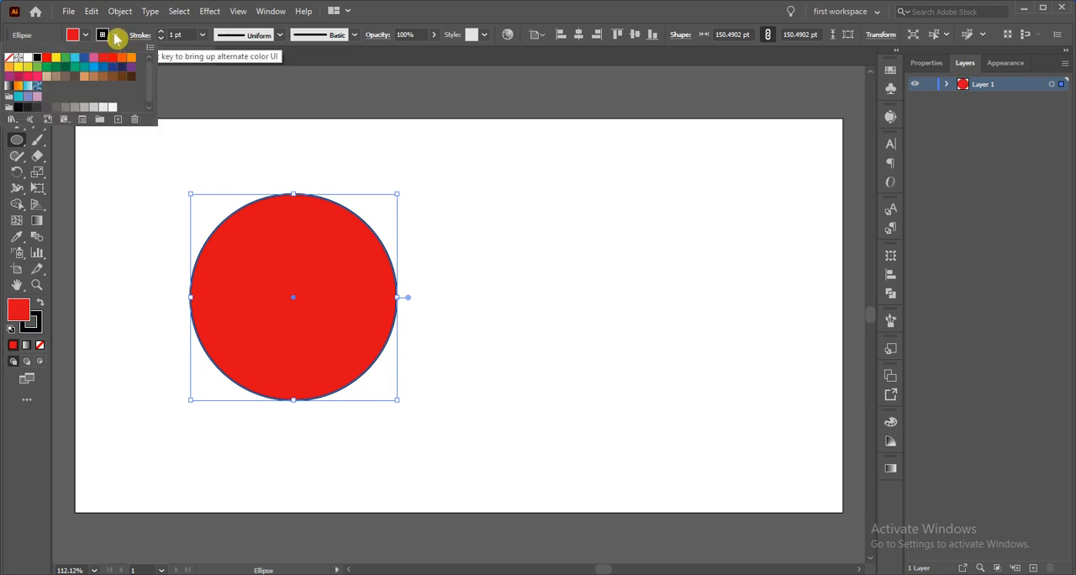
pyautogui.click(9, 58)
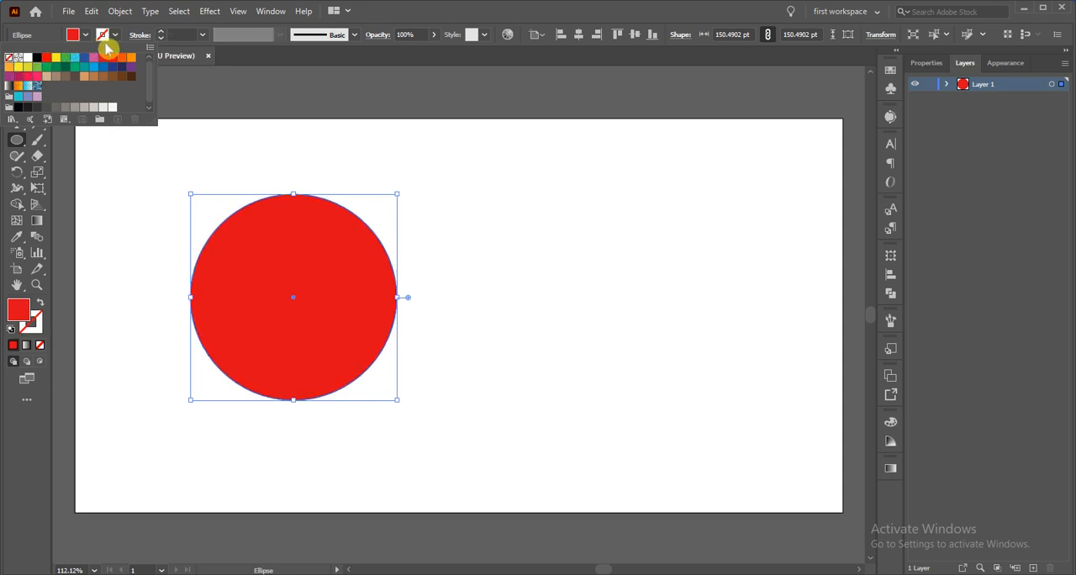
# Try a black and a yellow stroke on the circle, return it to no stroke, and look through the stroke weight options
pyautogui.click(37, 57)
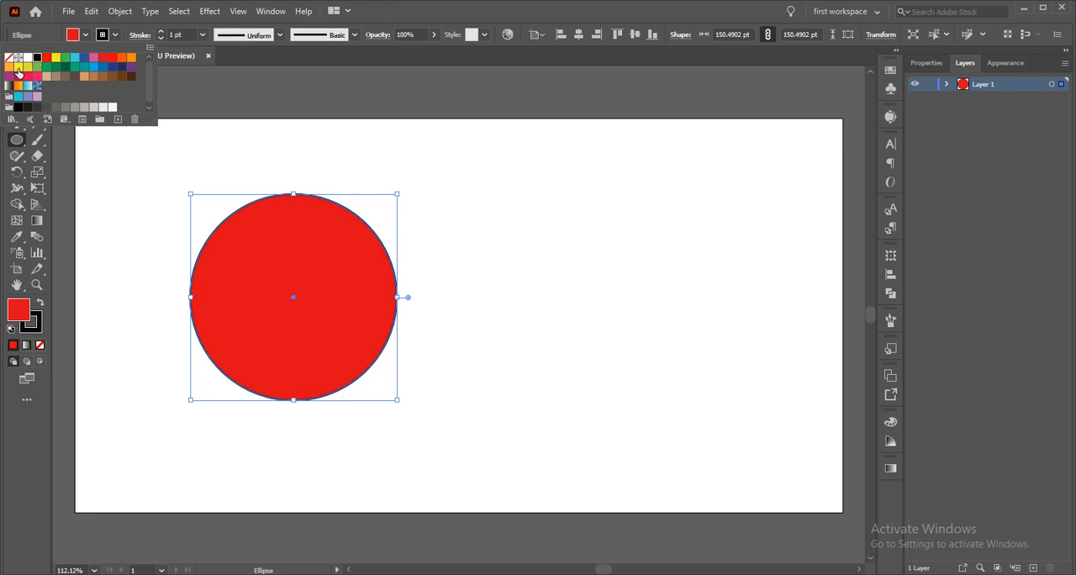
pyautogui.click(18, 67)
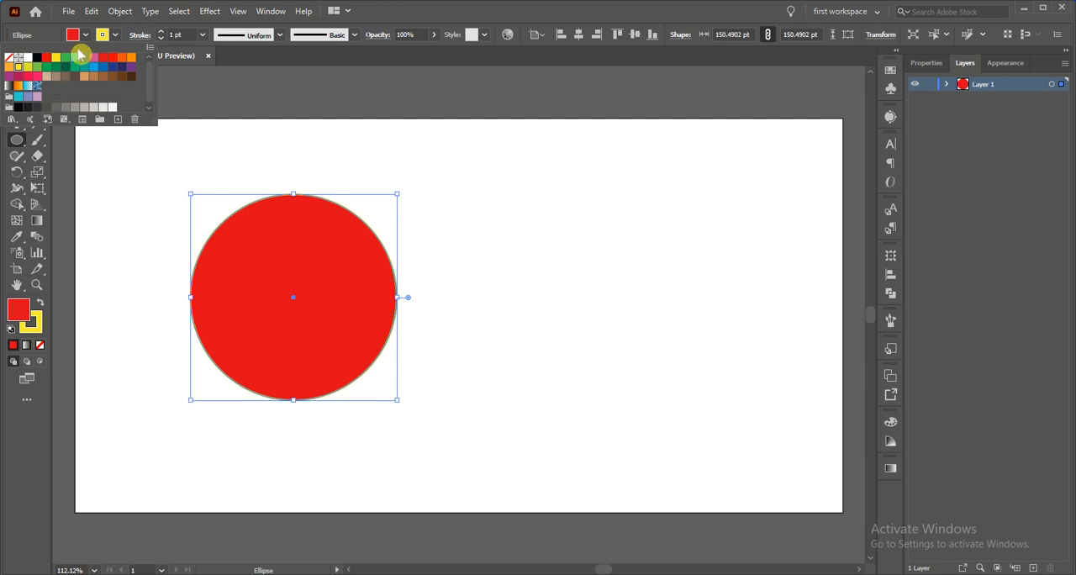
pyautogui.click(9, 57)
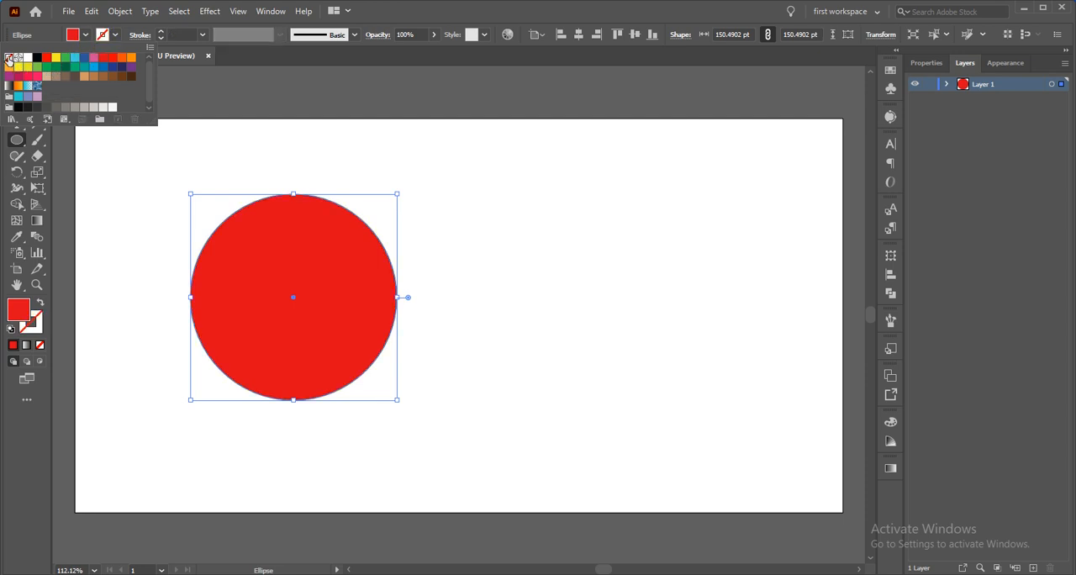
pyautogui.click(200, 99)
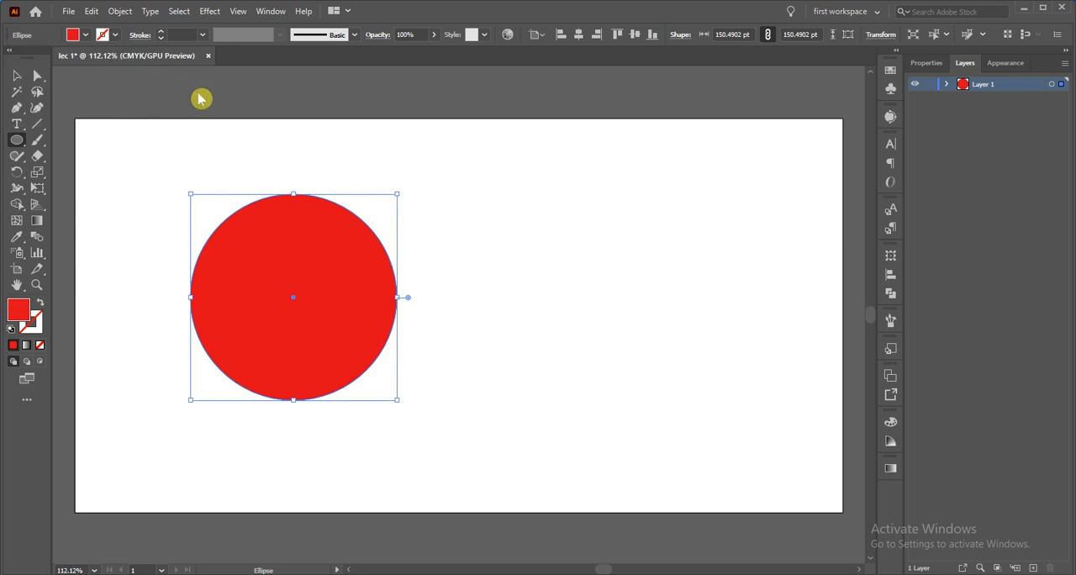
pyautogui.click(204, 37)
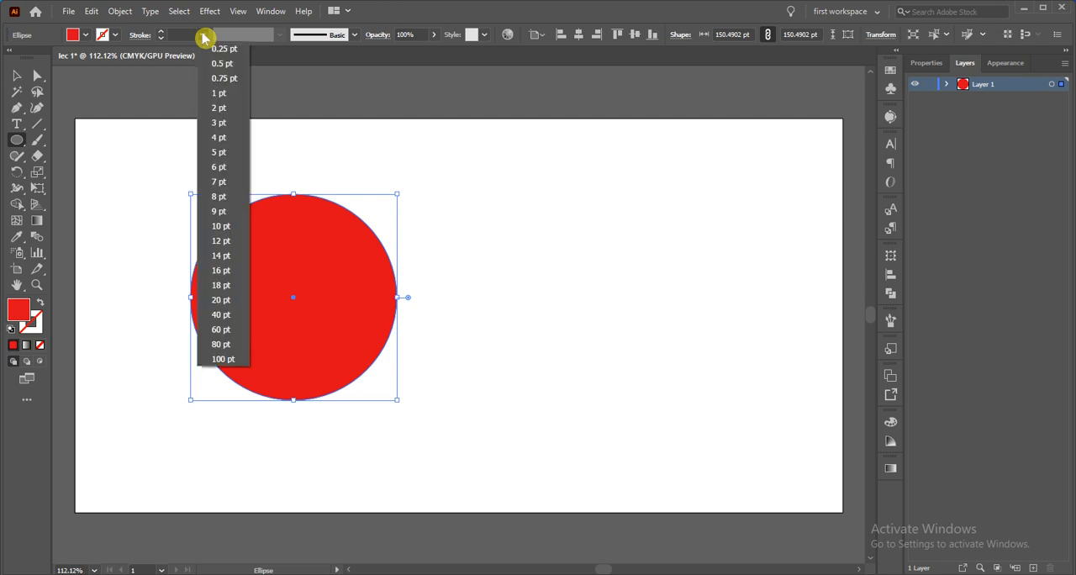
pyautogui.click(203, 38)
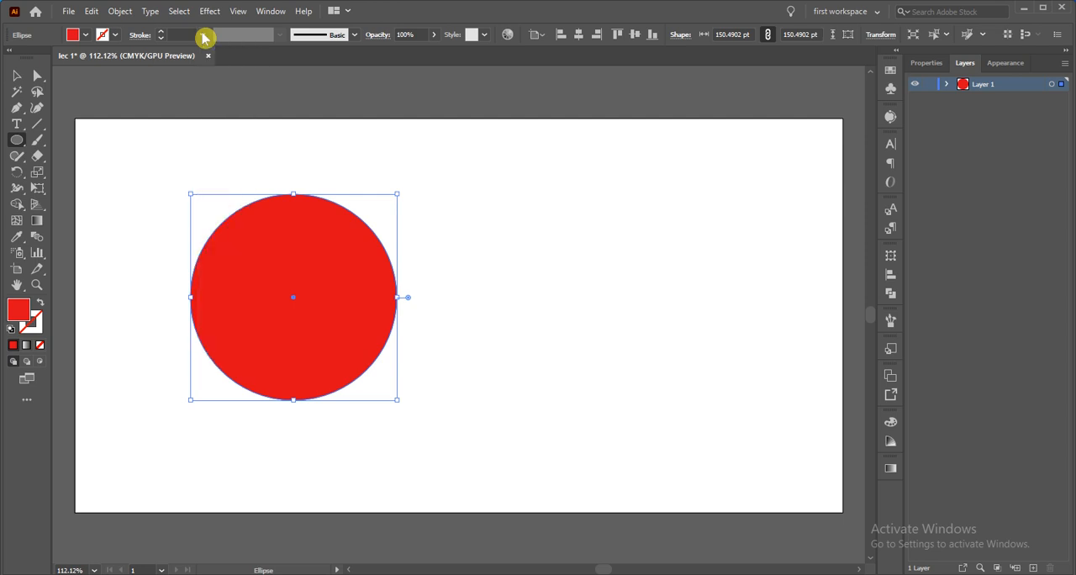
# Give the red circle a black stroke with a weight of 5 pt
pyautogui.click(115, 36)
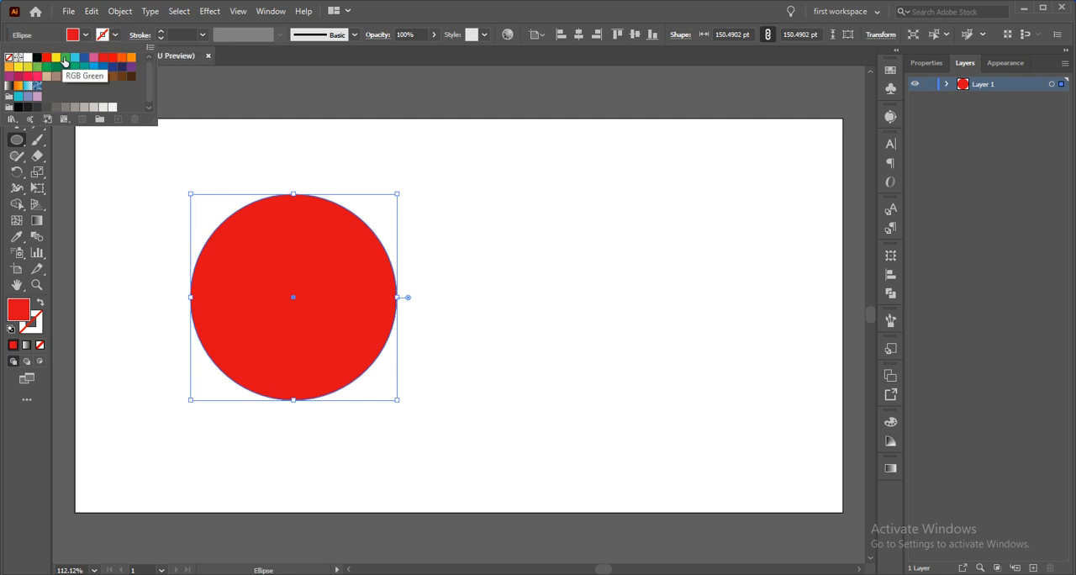
pyautogui.click(38, 59)
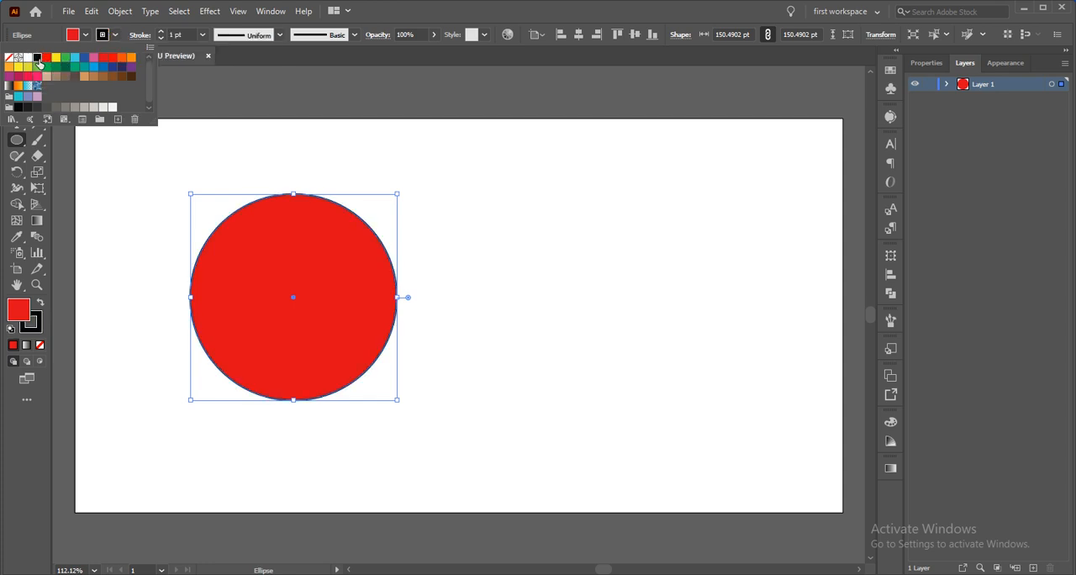
pyautogui.click(205, 38)
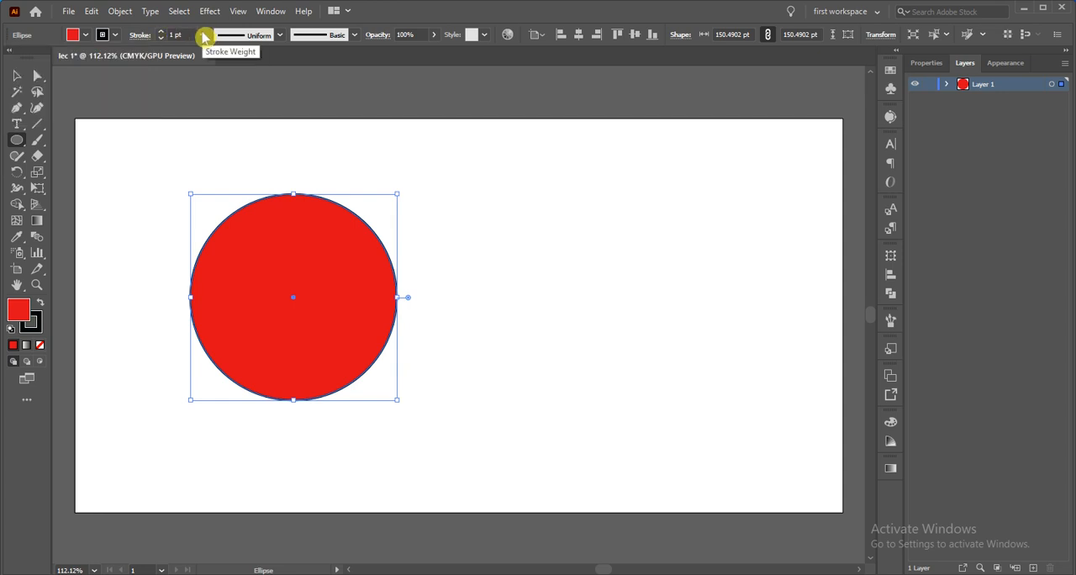
pyautogui.click(203, 37)
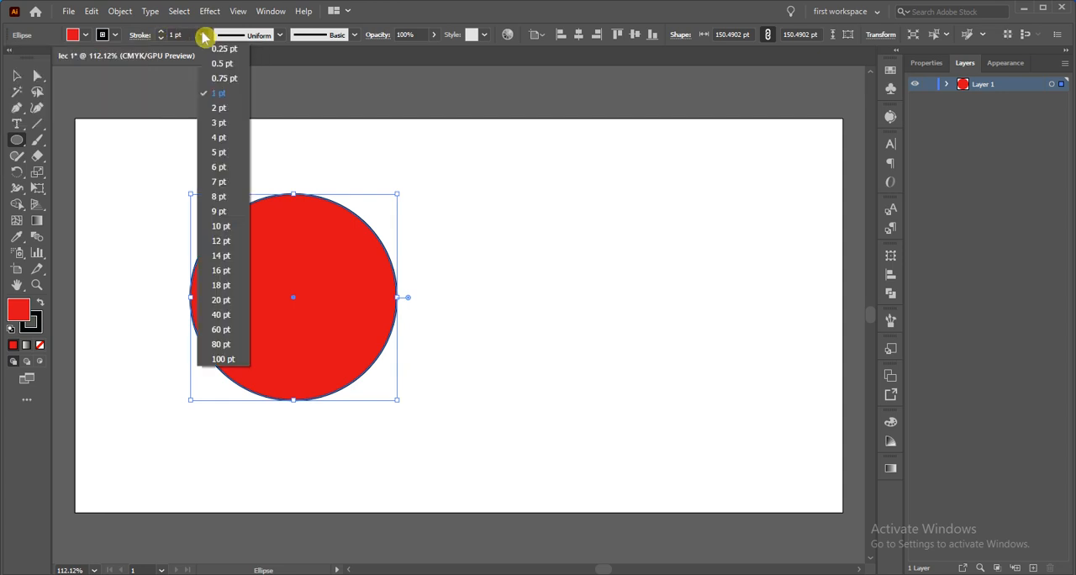
pyautogui.click(221, 154)
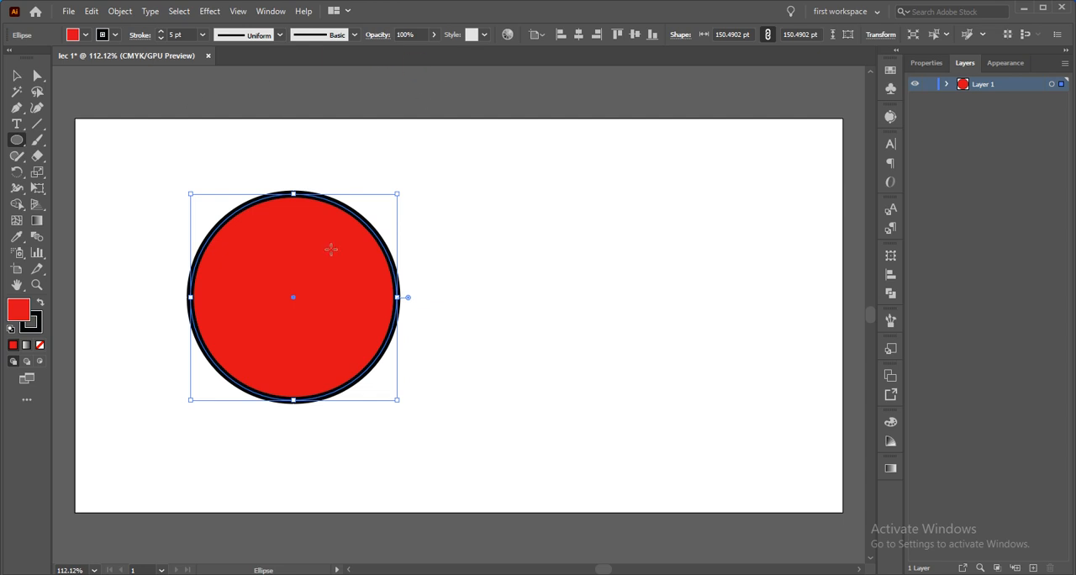
# Deselect the circle and select it again as a whole with the Selection tool
pyautogui.click(18, 78)
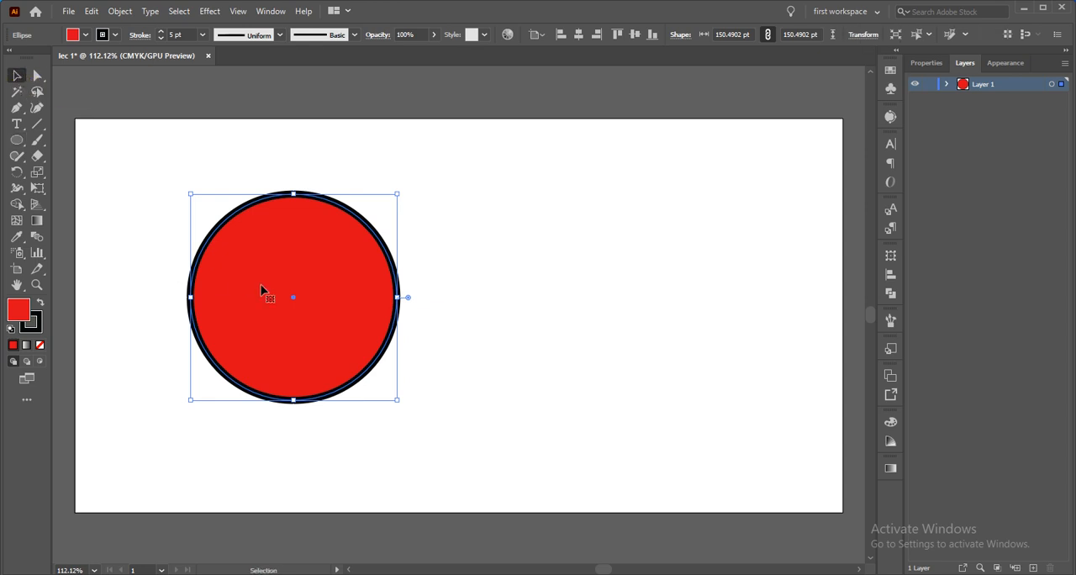
pyautogui.click(503, 266)
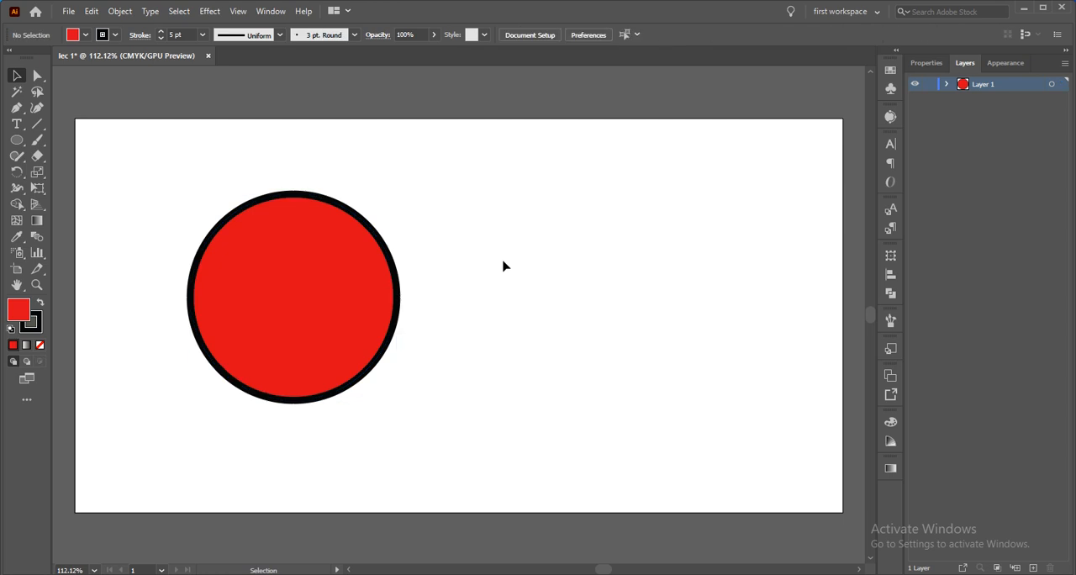
pyautogui.click(351, 277)
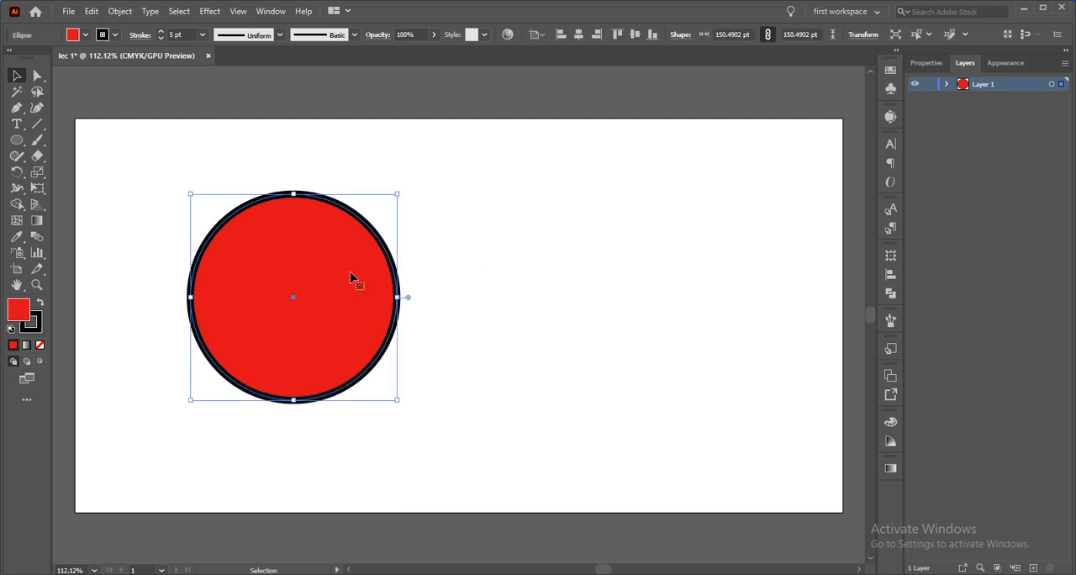
# Stretch the circle upward by its top anchor point with the Direct Selection tool, and undo the change
pyautogui.click(37, 78)
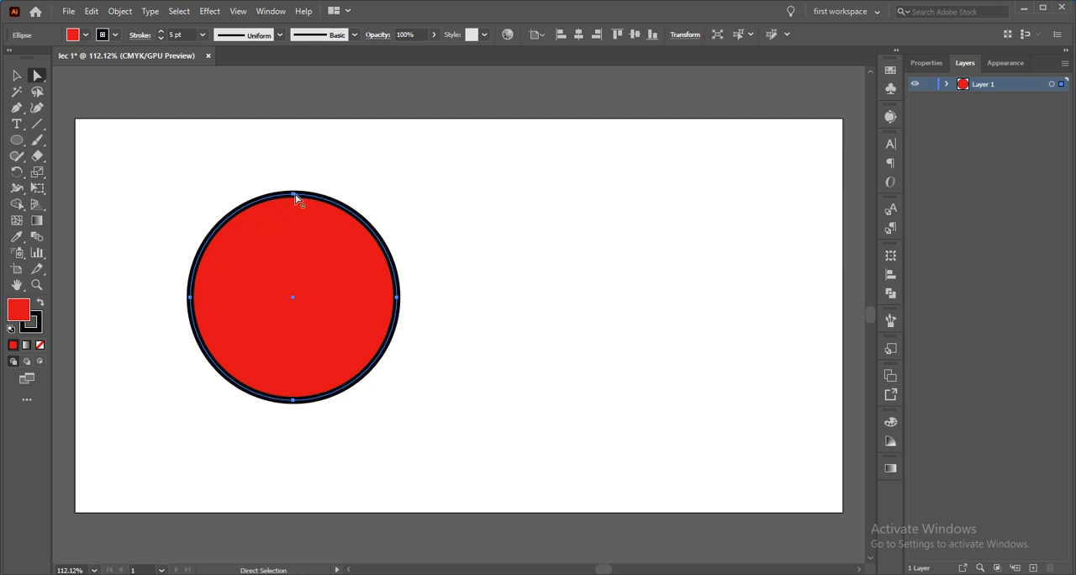
pyautogui.moveTo(296, 197); pyautogui.dragTo(293, 154)
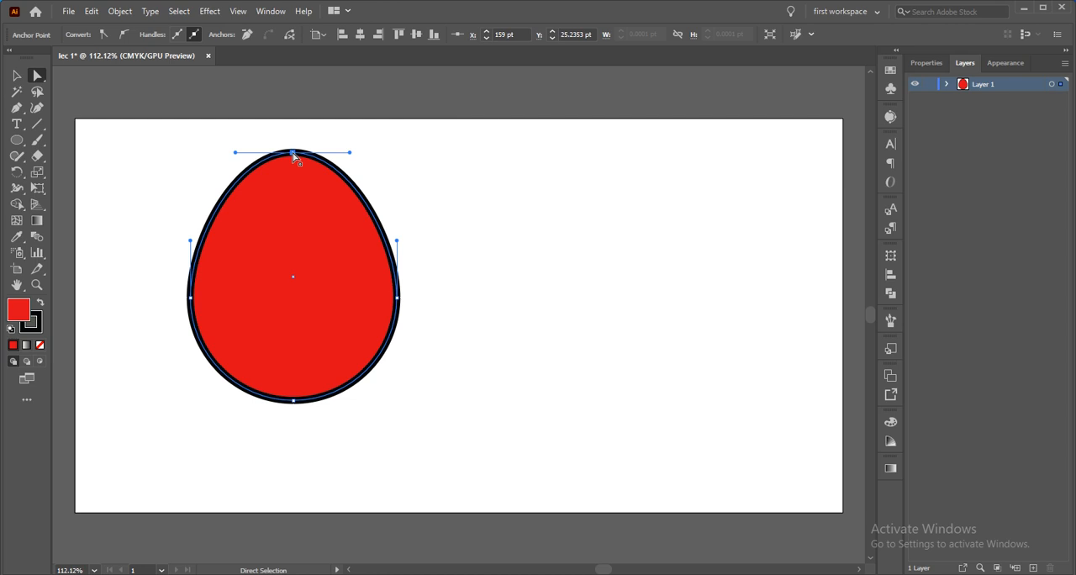
pyautogui.hotkey('ctrl', 'z')
pyautogui.hotkey('ctrl', 'z')
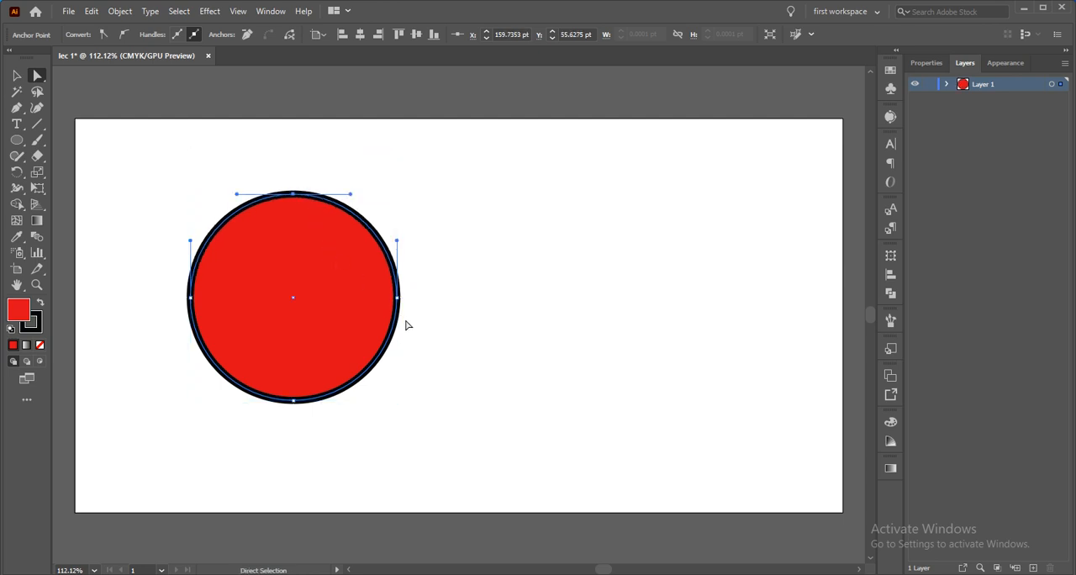
# Reshape the circle into a rounded triangle by pulling its right, bottom and top anchor points outward and its left one inward
pyautogui.moveTo(398, 299); pyautogui.dragTo(481, 294)
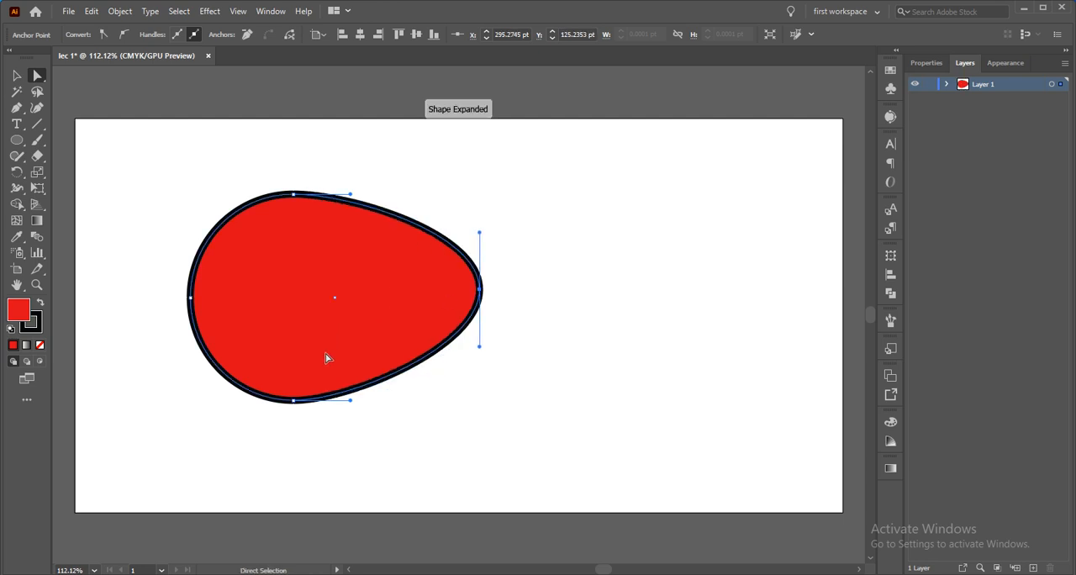
pyautogui.click(293, 401)
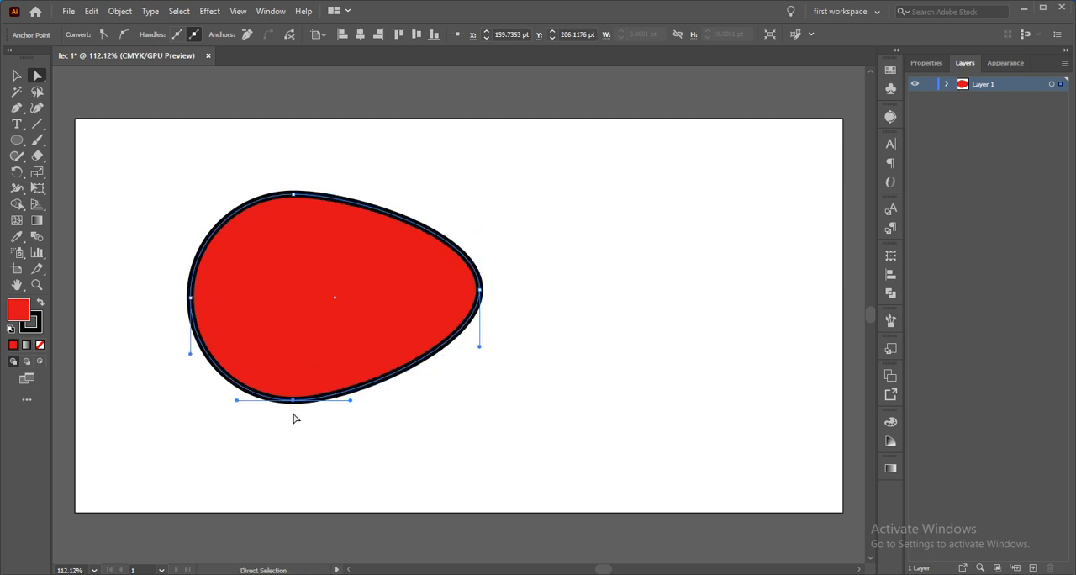
pyautogui.moveTo(294, 401); pyautogui.dragTo(293, 435)
pyautogui.moveTo(294, 195); pyautogui.dragTo(286, 157)
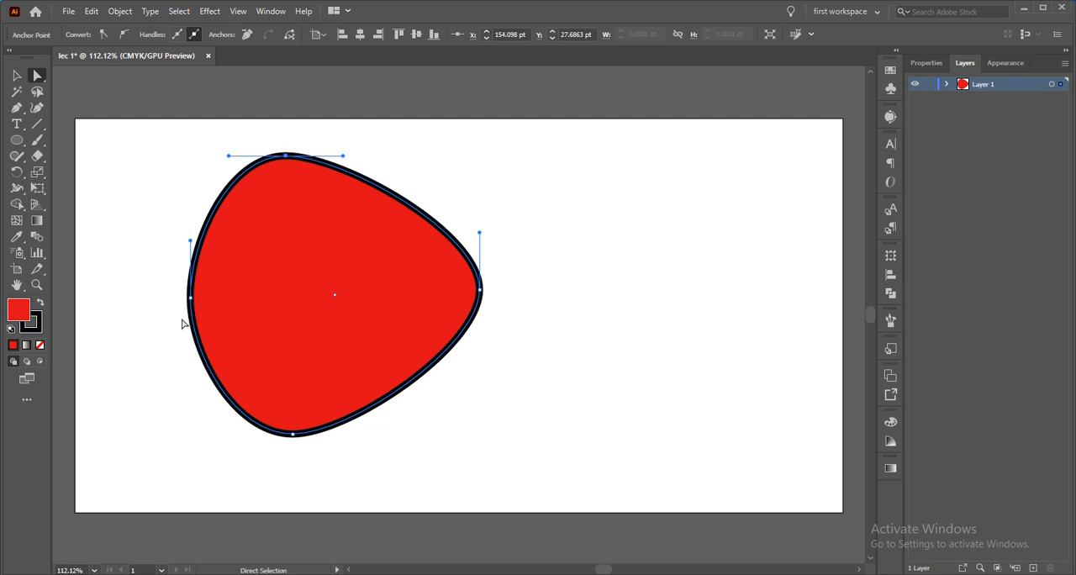
pyautogui.moveTo(191, 299); pyautogui.dragTo(218, 308)
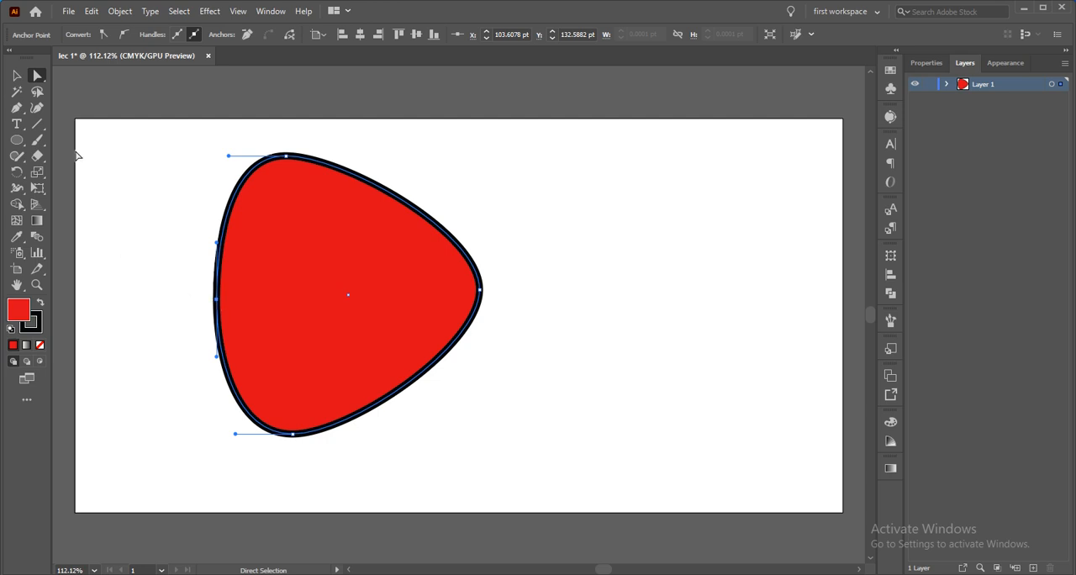
# Compare selecting the whole shape with the Selection tool and its right anchor point with the Direct Selection tool
pyautogui.click(18, 77)
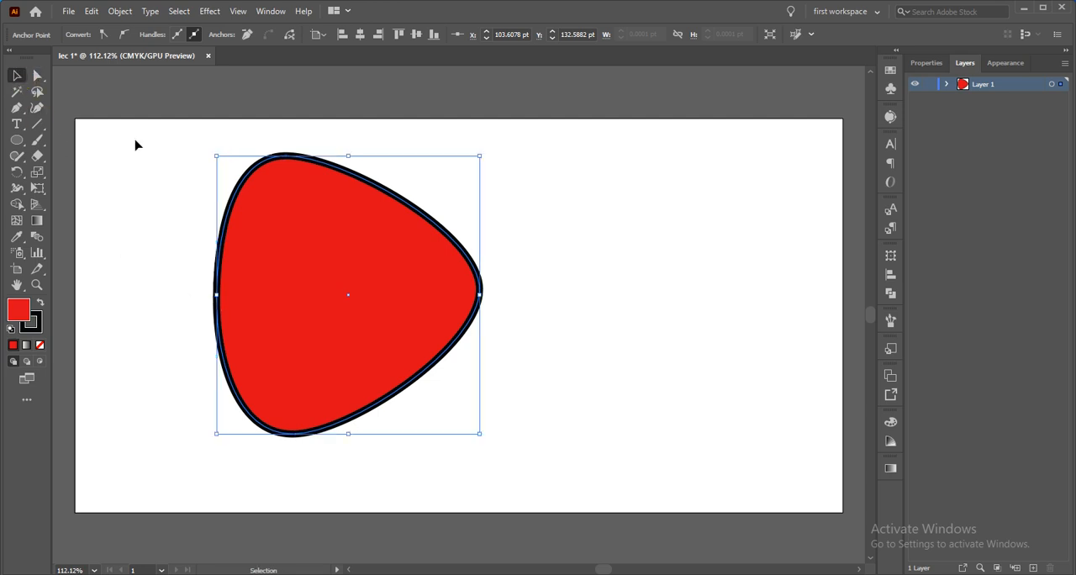
pyautogui.click(287, 237)
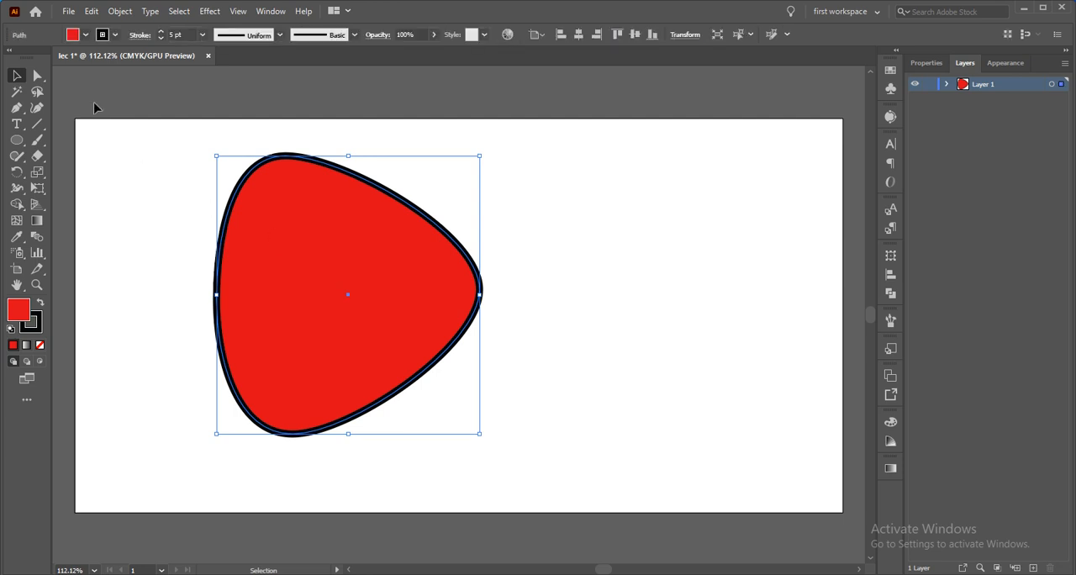
pyautogui.click(38, 76)
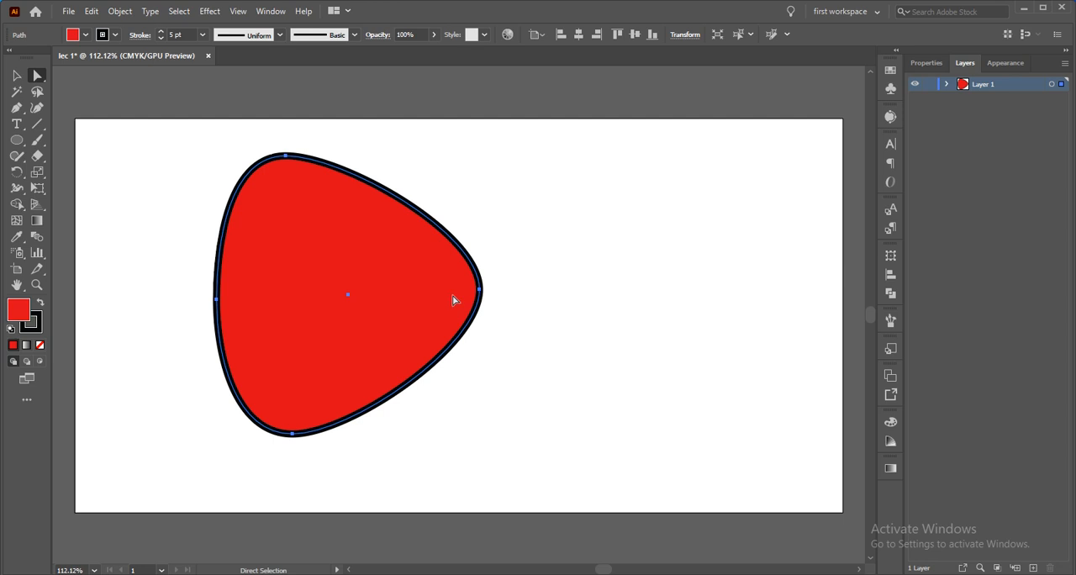
pyautogui.click(480, 290)
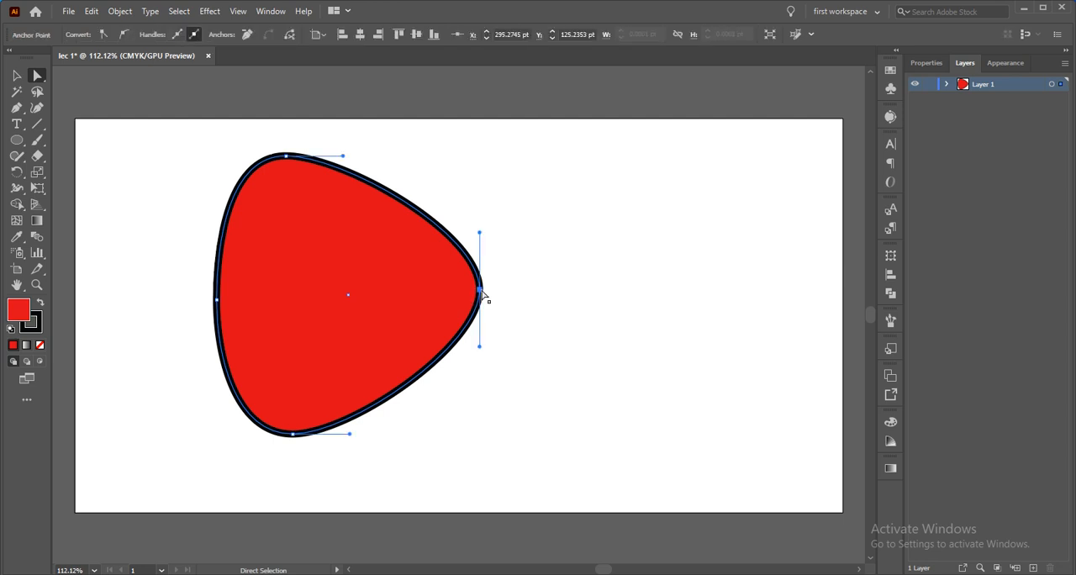
pyautogui.click(474, 242)
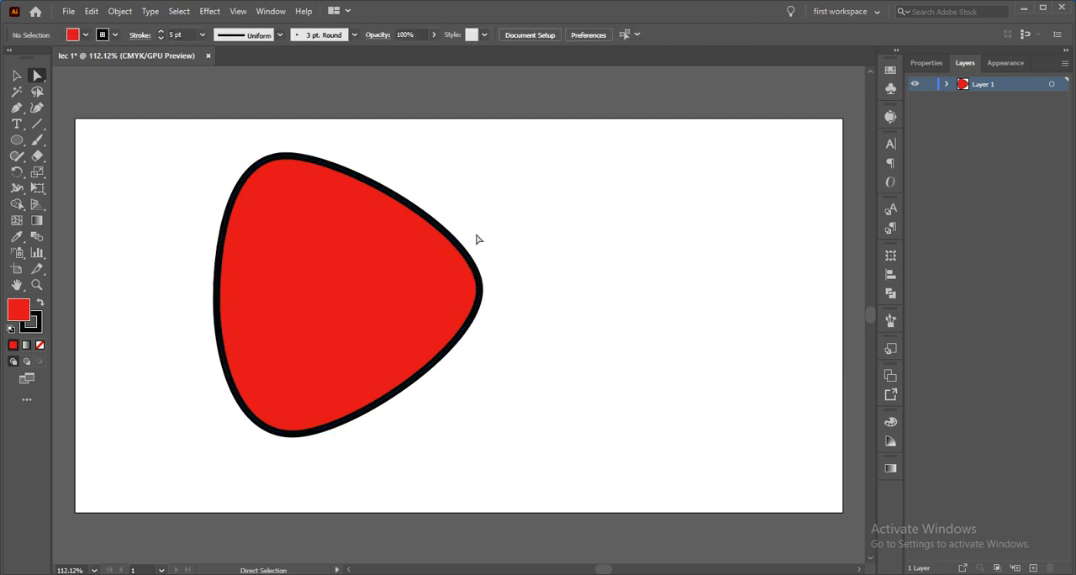
pyautogui.click(465, 254)
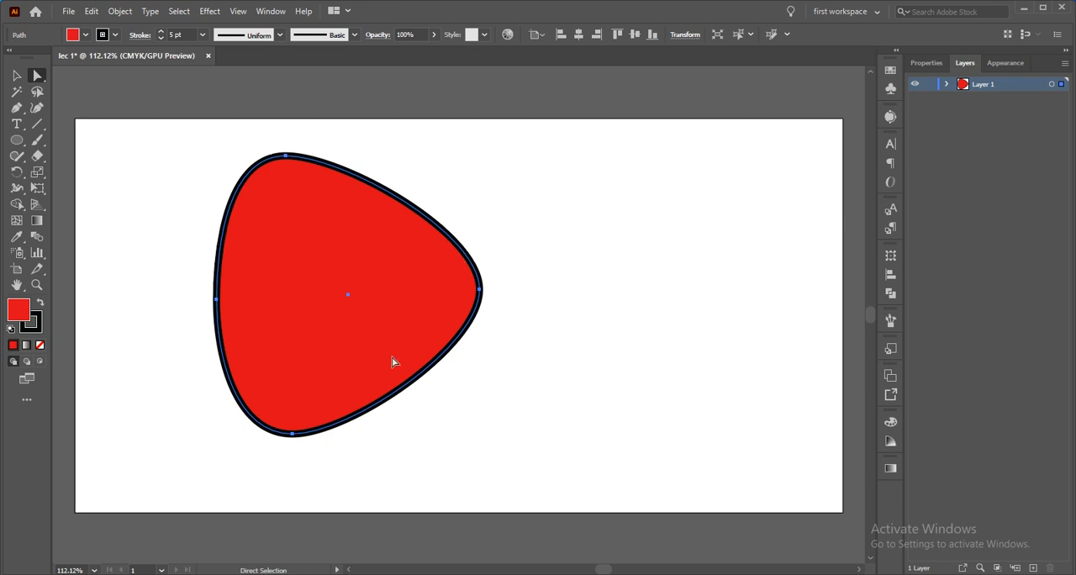
# Undo the anchor point moves to restore the original circle
pyautogui.hotkey('ctrl', 'z')
pyautogui.hotkey('ctrl', 'z')
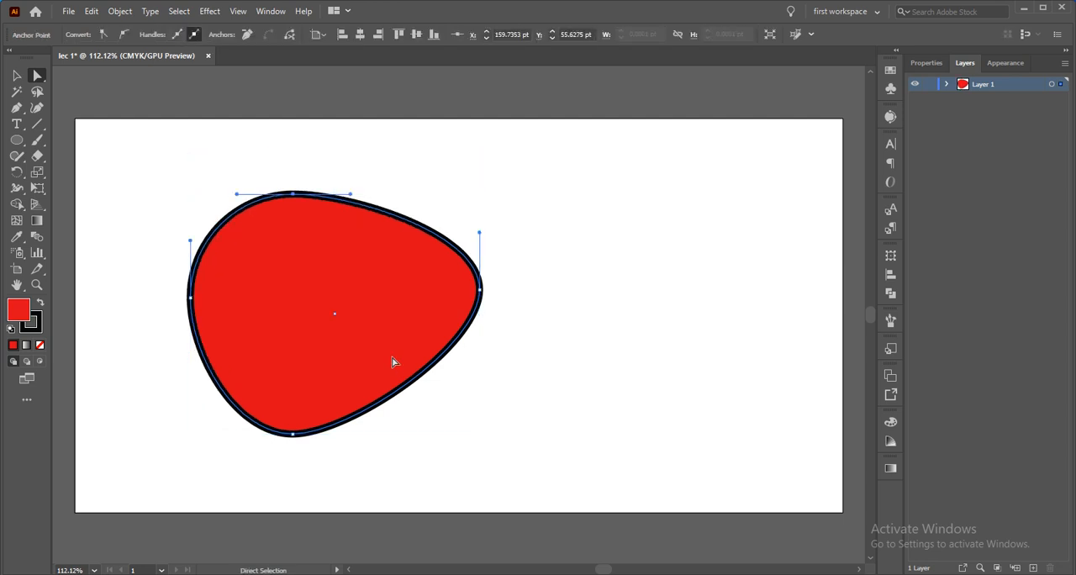
pyautogui.hotkey('ctrl', 'z')
pyautogui.hotkey('ctrl', 'z')
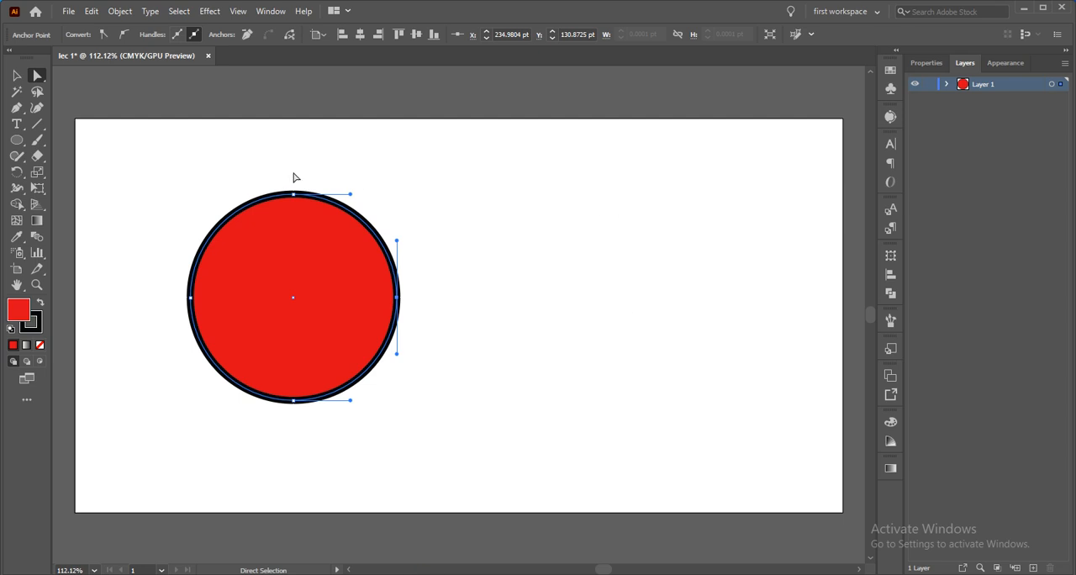
# Select the circle with the Magic Wand tool, and its right and bottom anchor points with the Lasso tool
pyautogui.click(17, 95)
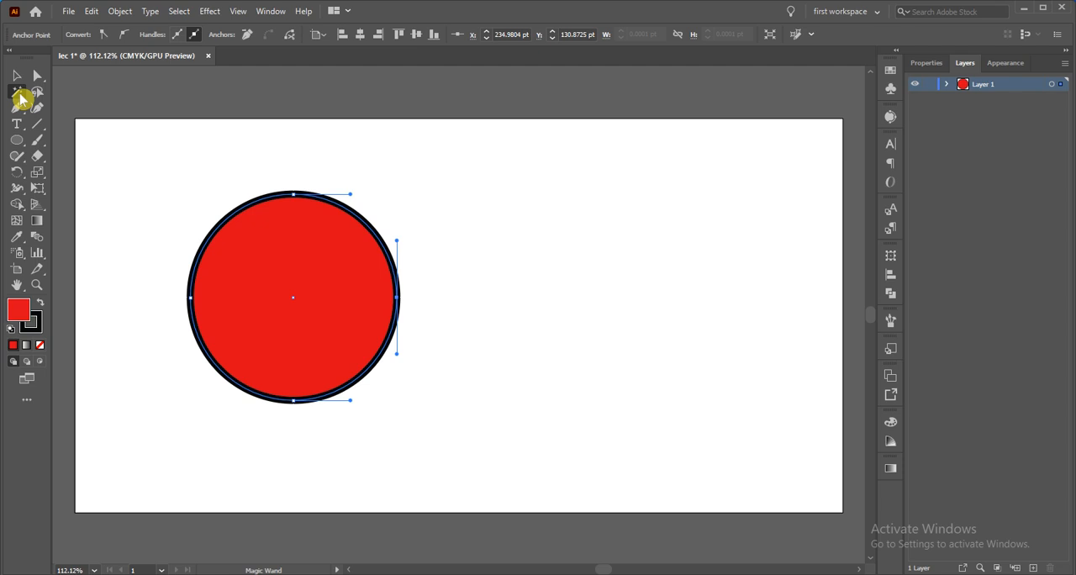
pyautogui.click(264, 283)
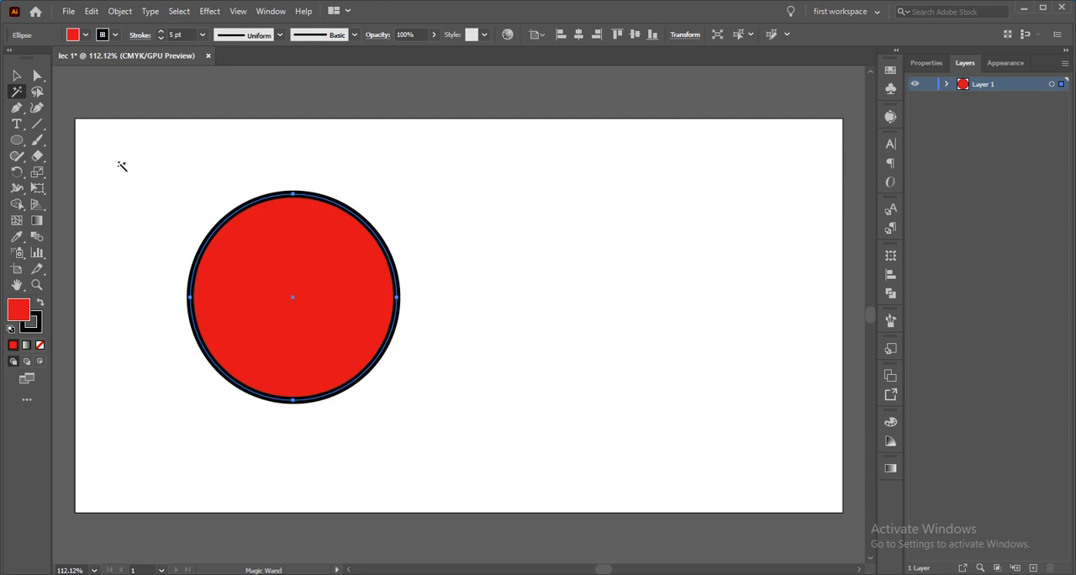
pyautogui.click(39, 95)
pyautogui.moveTo(176, 323)
pyautogui.mouseDown()
pyautogui.moveTo(221, 280)
pyautogui.moveTo(327, 243)
pyautogui.moveTo(428, 251)
pyautogui.moveTo(447, 294)
pyautogui.moveTo(431, 330)
pyautogui.moveTo(281, 420)
pyautogui.moveTo(223, 369)
pyautogui.moveTo(172, 359)
pyautogui.moveTo(156, 332)
pyautogui.moveTo(202, 317)
pyautogui.mouseUp()
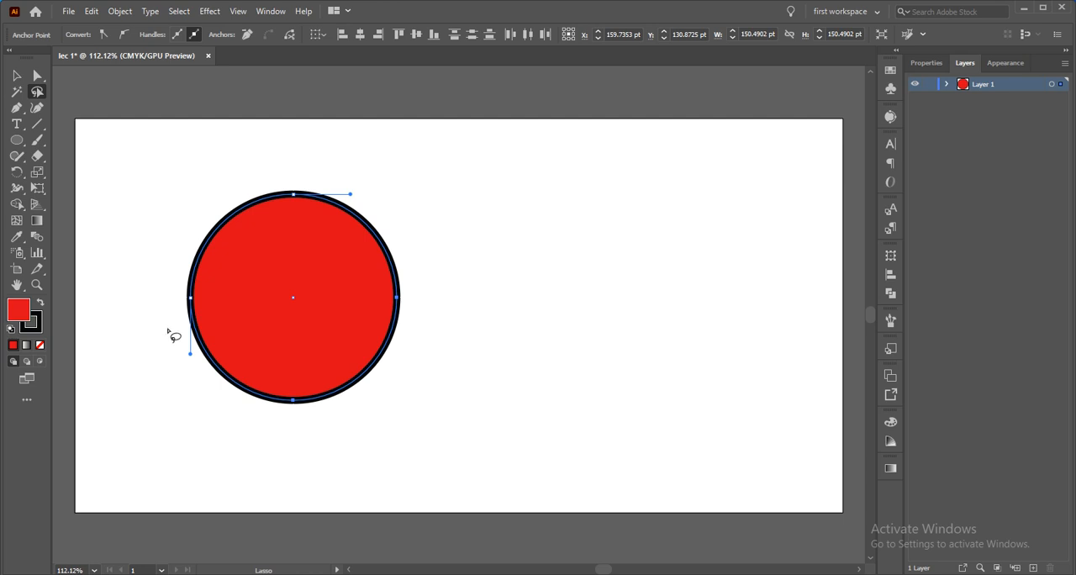
# Try deleting the circle's upper-right and lower-left segments after selecting them with the Lasso tool, and undo the deletion
pyautogui.moveTo(168, 331)
pyautogui.mouseDown()
pyautogui.moveTo(363, 221)
pyautogui.moveTo(386, 220)
pyautogui.moveTo(393, 258)
pyautogui.moveTo(357, 313)
pyautogui.moveTo(250, 408)
pyautogui.moveTo(163, 432)
pyautogui.moveTo(187, 323)
pyautogui.mouseUp()
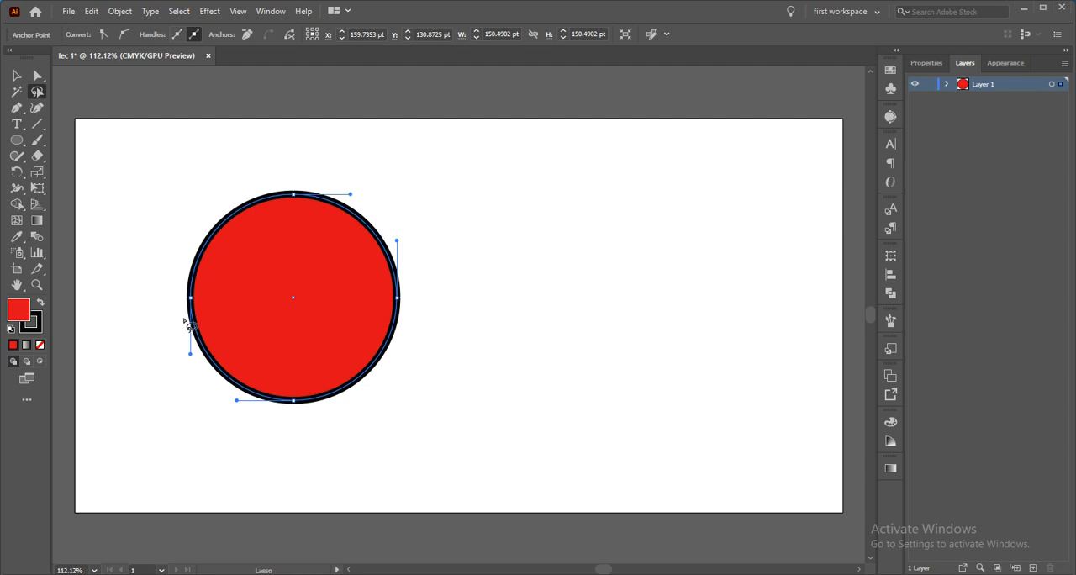
pyautogui.press('Delete')
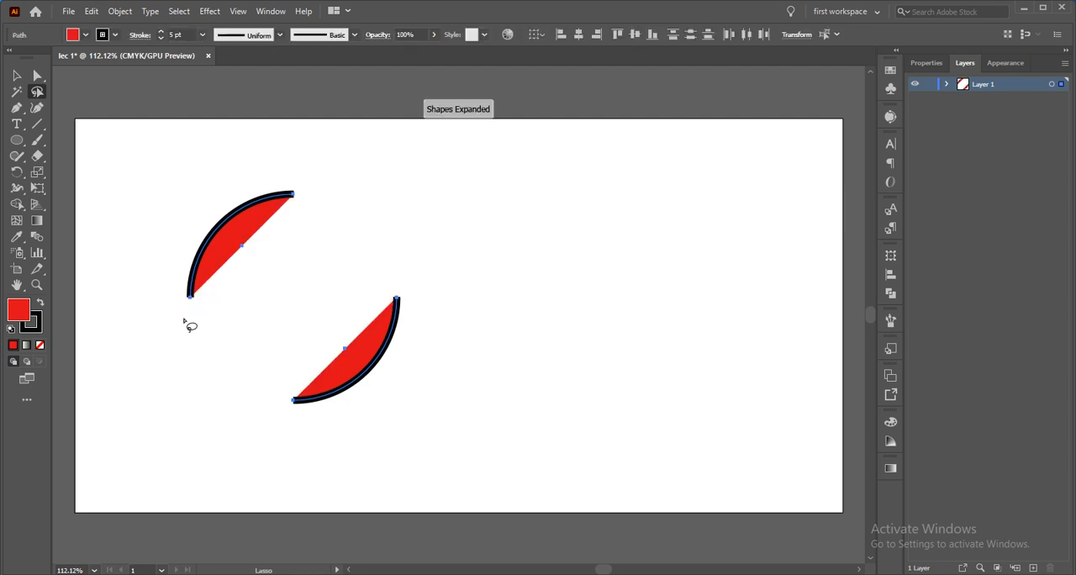
pyautogui.hotkey('ctrl', 'z')
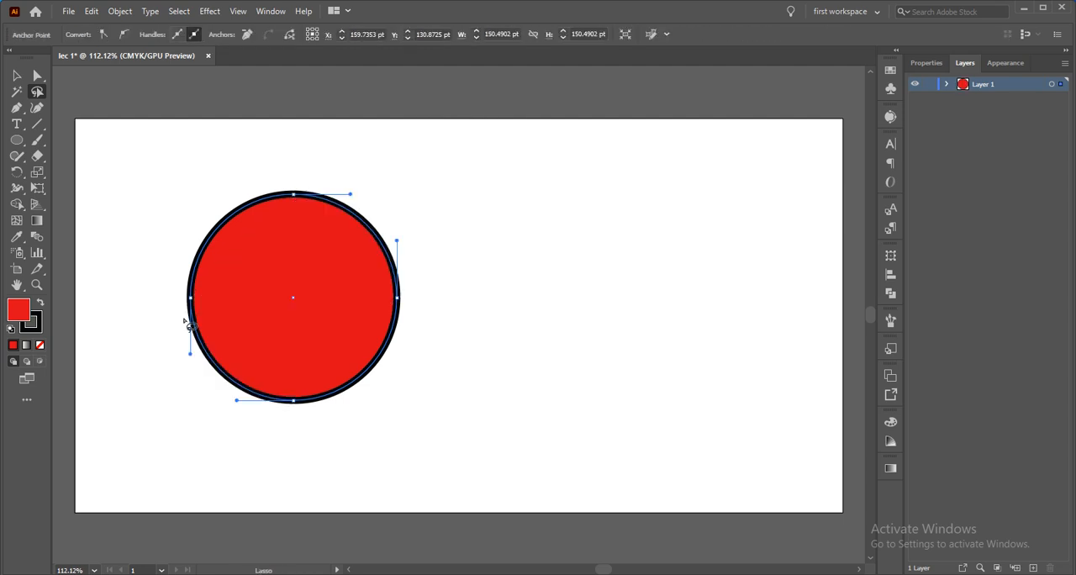
pyautogui.press('ctrl')
pyautogui.keyDown('ctrl'); pyautogui.click(185, 324); pyautogui.keyUp('ctrl')
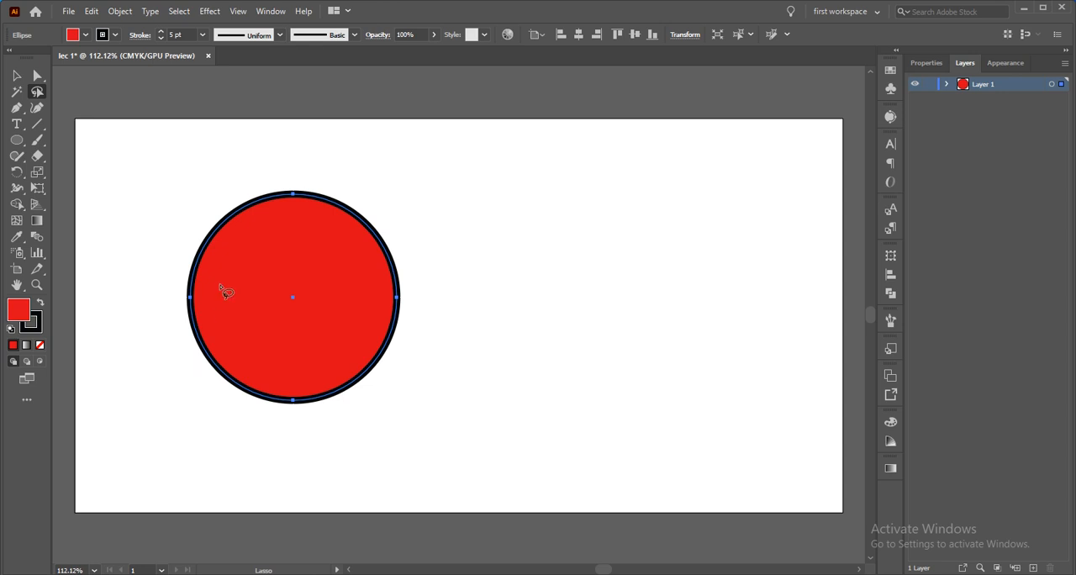
# Draw an open wavy path beside the circle with the Pen tool, pulling out curve handles and ending with an upward hook
pyautogui.click(20, 110)
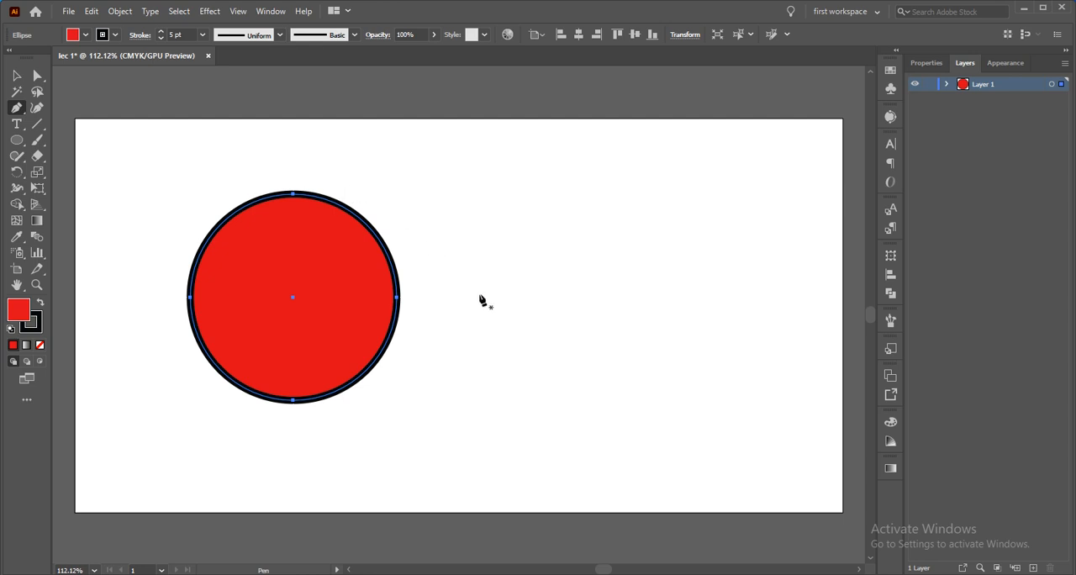
pyautogui.moveTo(474, 313); pyautogui.dragTo(511, 244)
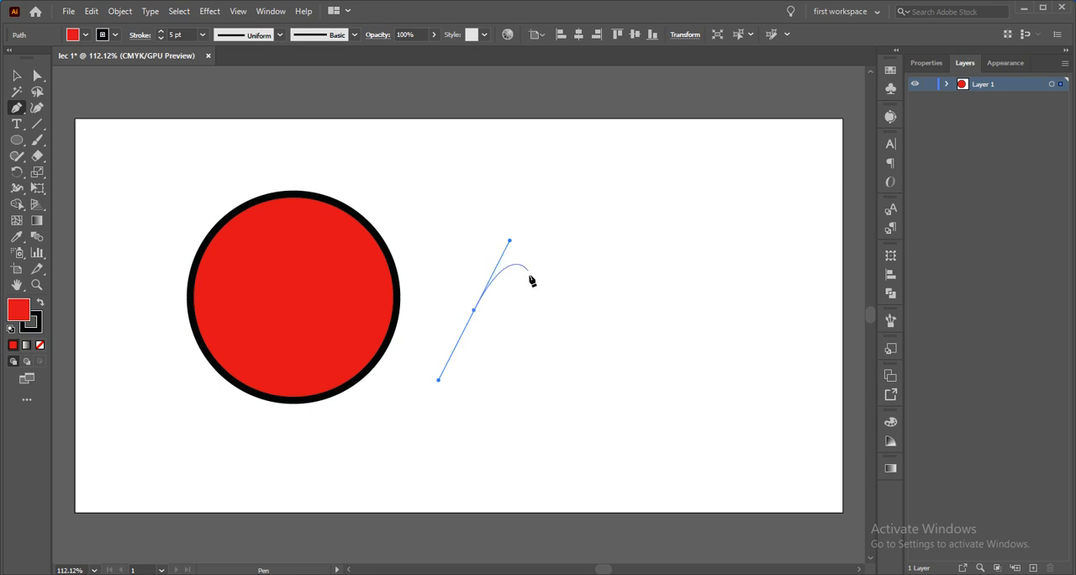
pyautogui.moveTo(535, 313)
pyautogui.mouseDown()
pyautogui.moveTo(557, 277)
pyautogui.moveTo(554, 189)
pyautogui.mouseUp()
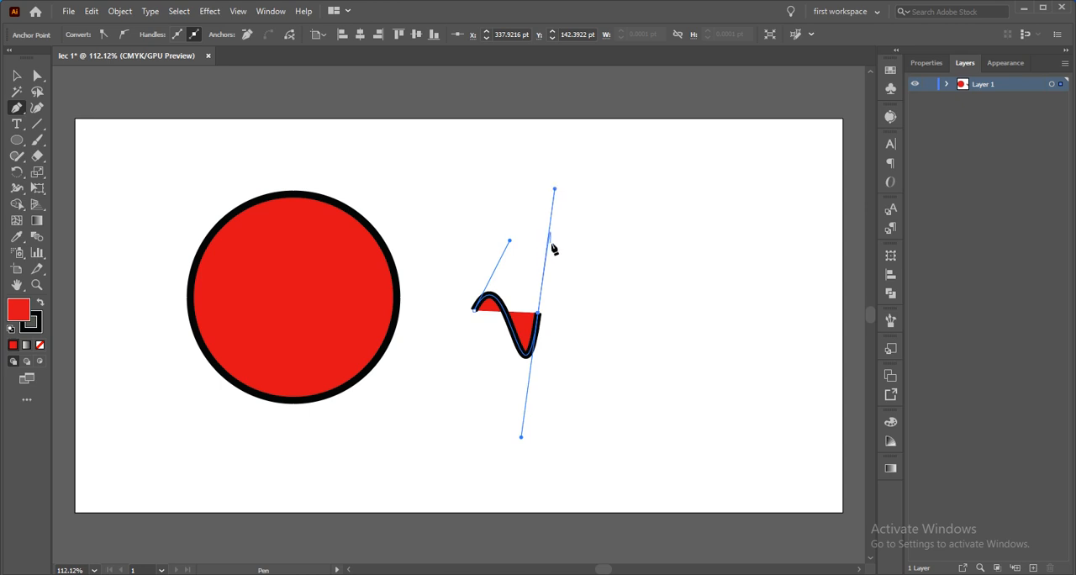
pyautogui.click(647, 380)
pyautogui.press('Escape')
pyautogui.moveTo(647, 380); pyautogui.dragTo(726, 277)
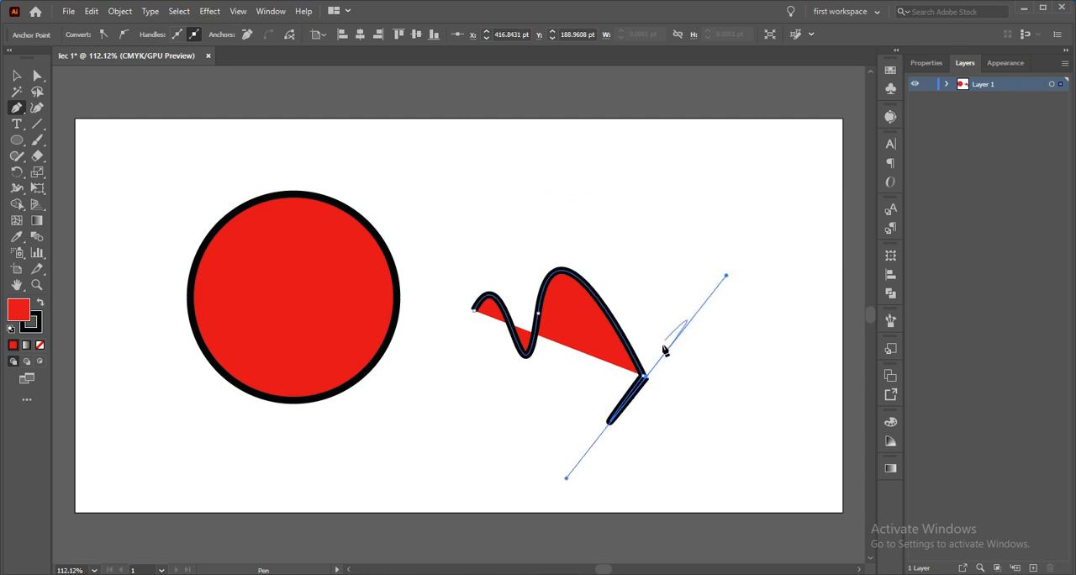
pyautogui.click(651, 299)
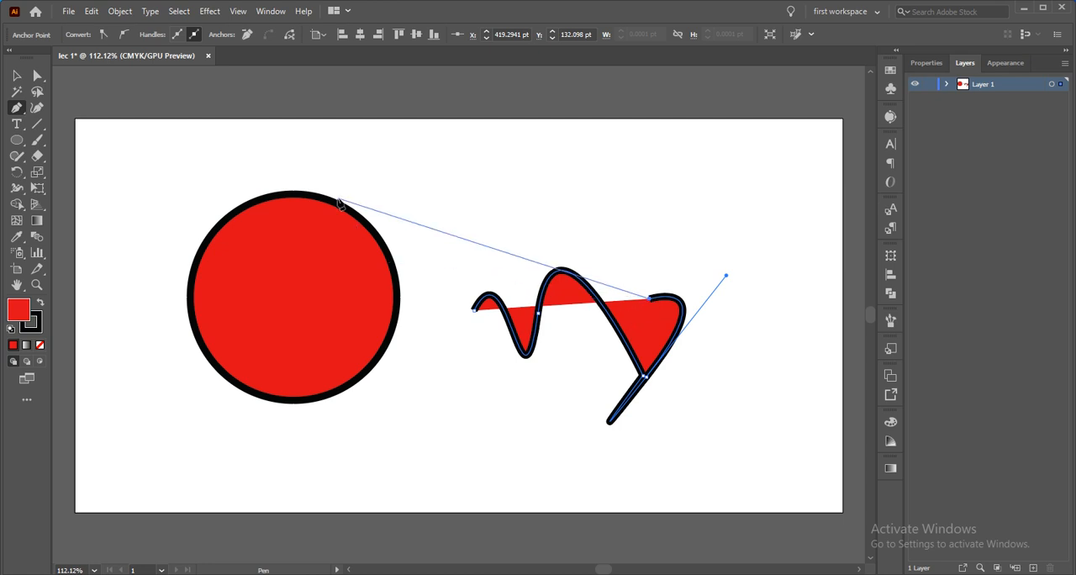
# Select the finished wavy path with the Selection tool and move it slightly upward on the artboard
pyautogui.click(21, 78)
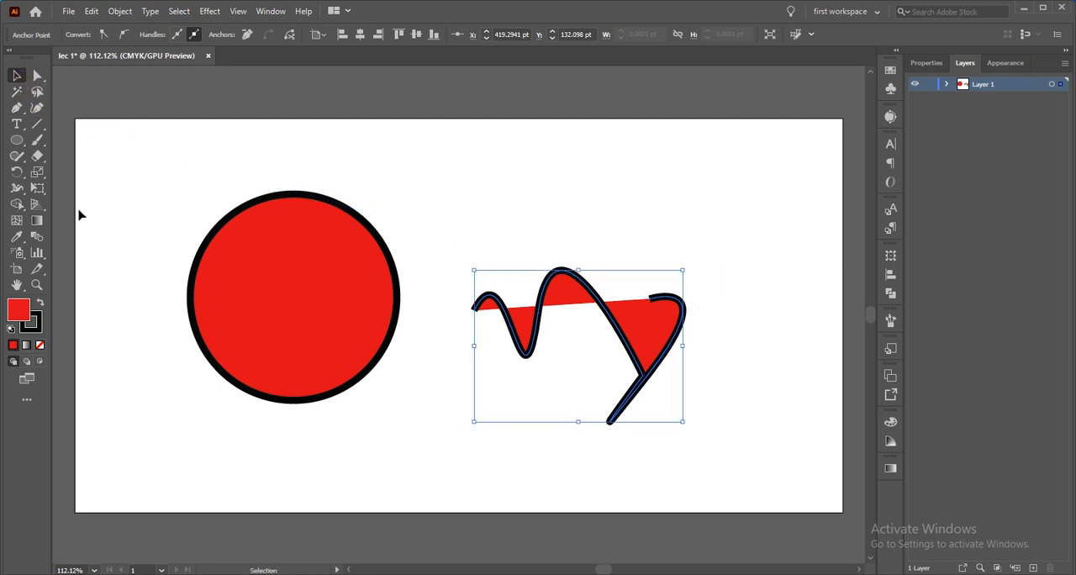
pyautogui.click(407, 407)
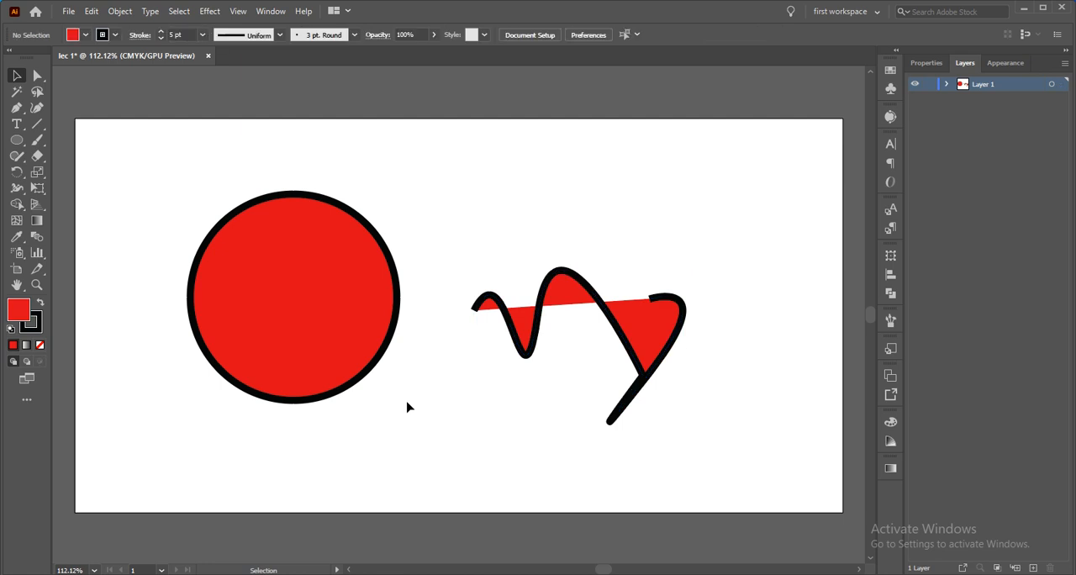
pyautogui.click(555, 298)
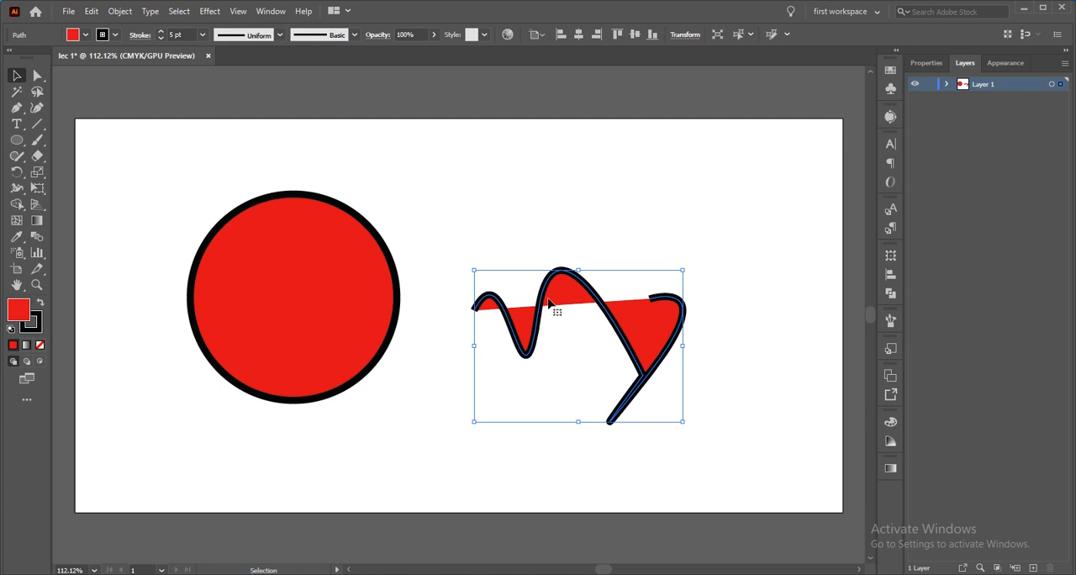
pyautogui.moveTo(558, 307)
pyautogui.mouseDown()
pyautogui.moveTo(583, 253)
pyautogui.moveTo(511, 311)
pyautogui.moveTo(565, 236)
pyautogui.mouseUp()
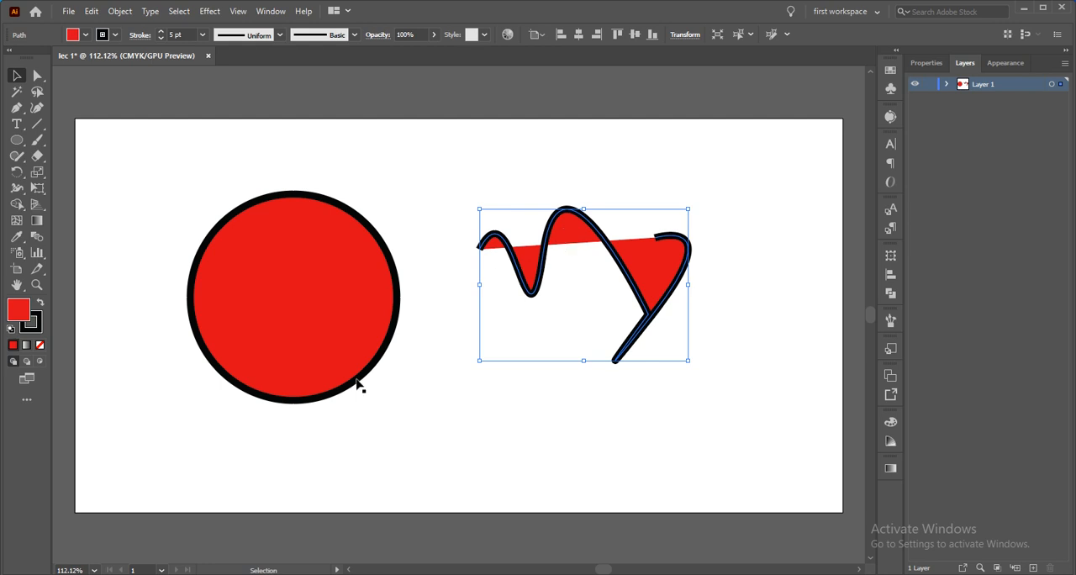
# Swap the fill and stroke colors of the wavy path and of the circle
pyautogui.click(34, 313)
pyautogui.click(22, 310)
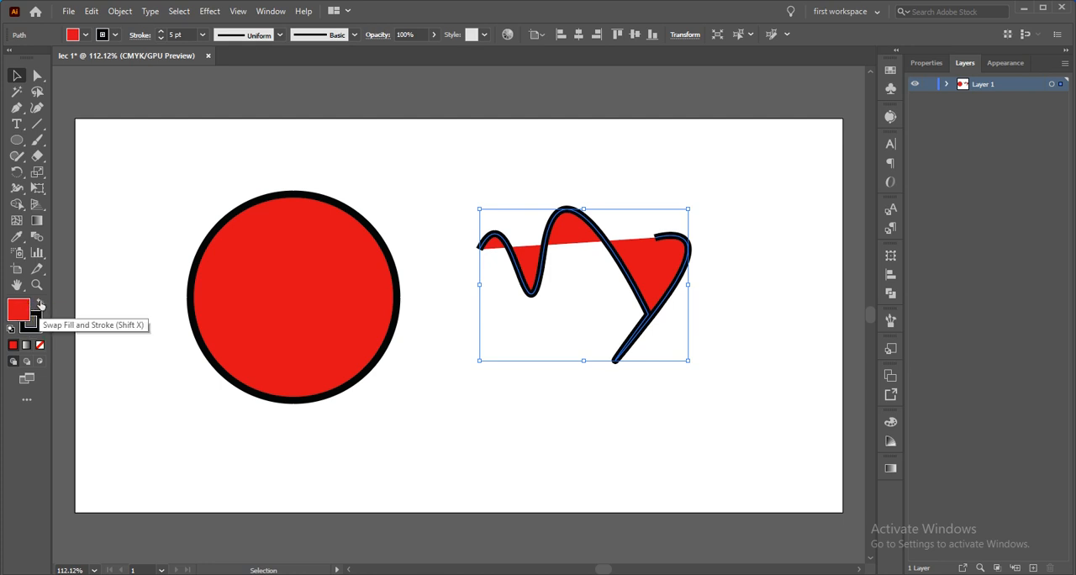
pyautogui.click(40, 304)
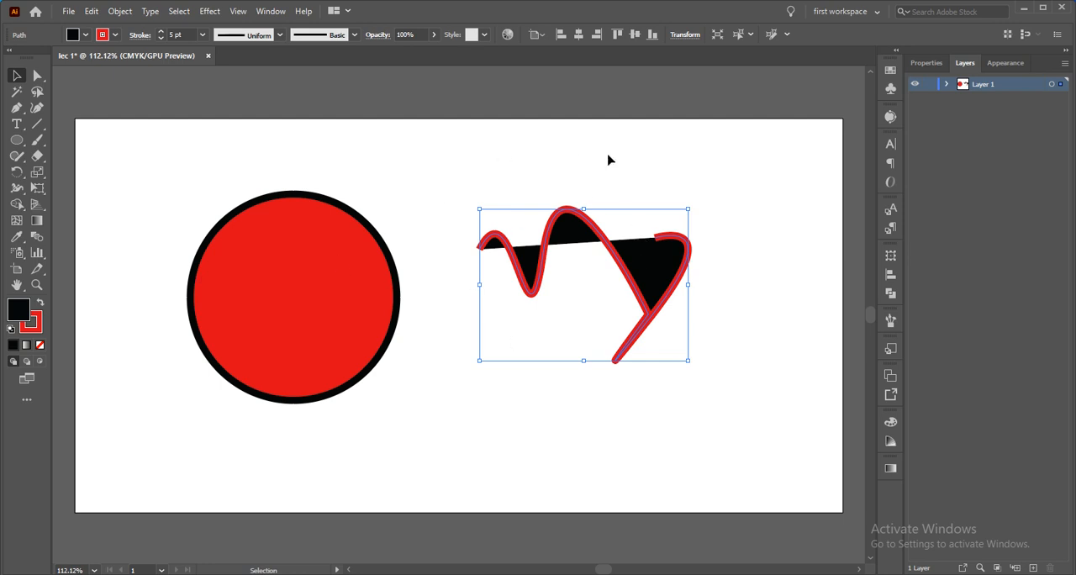
pyautogui.click(432, 432)
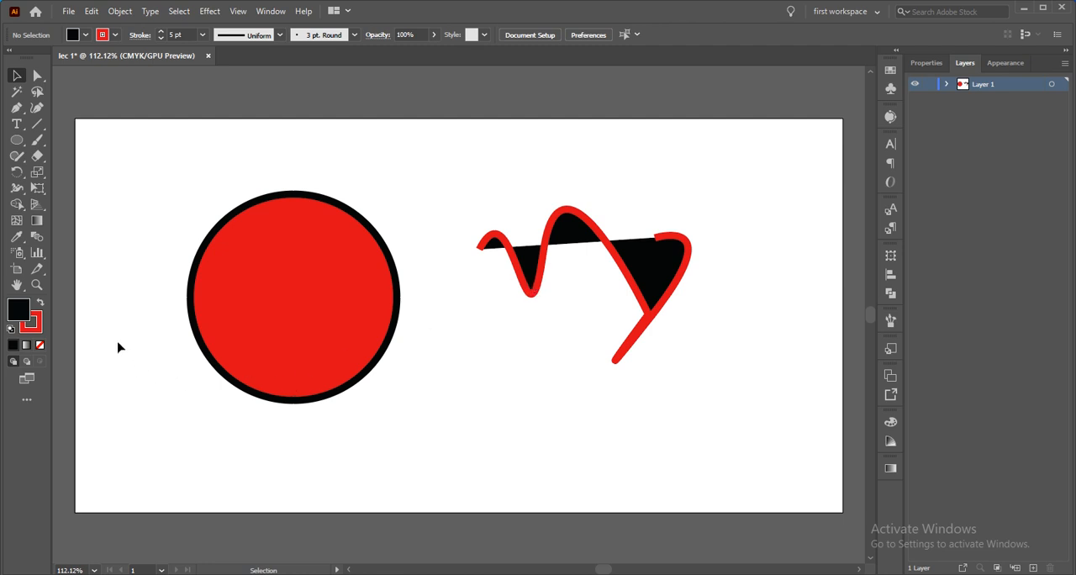
pyautogui.click(262, 325)
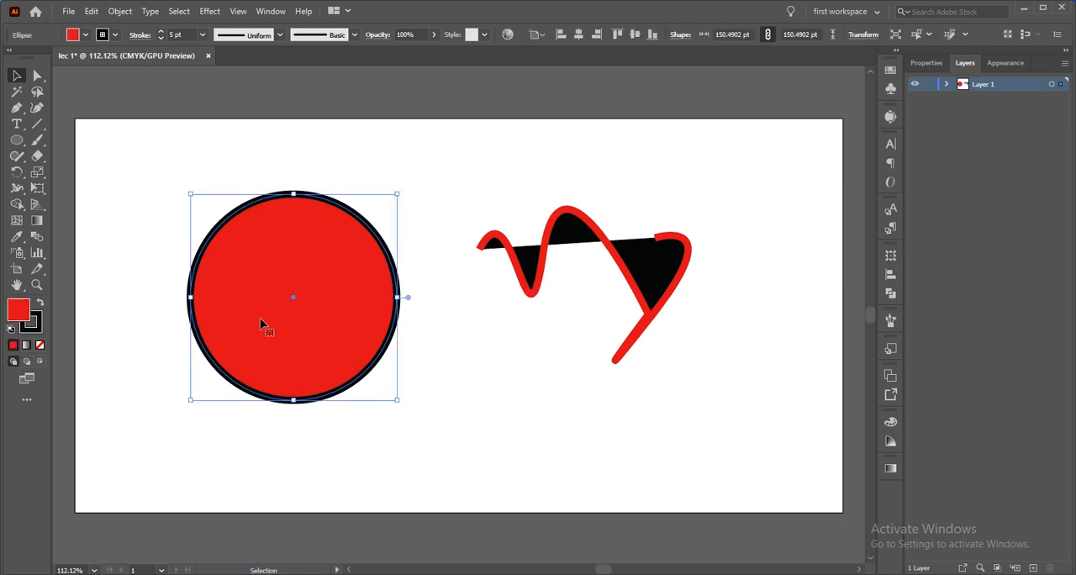
pyautogui.click(40, 306)
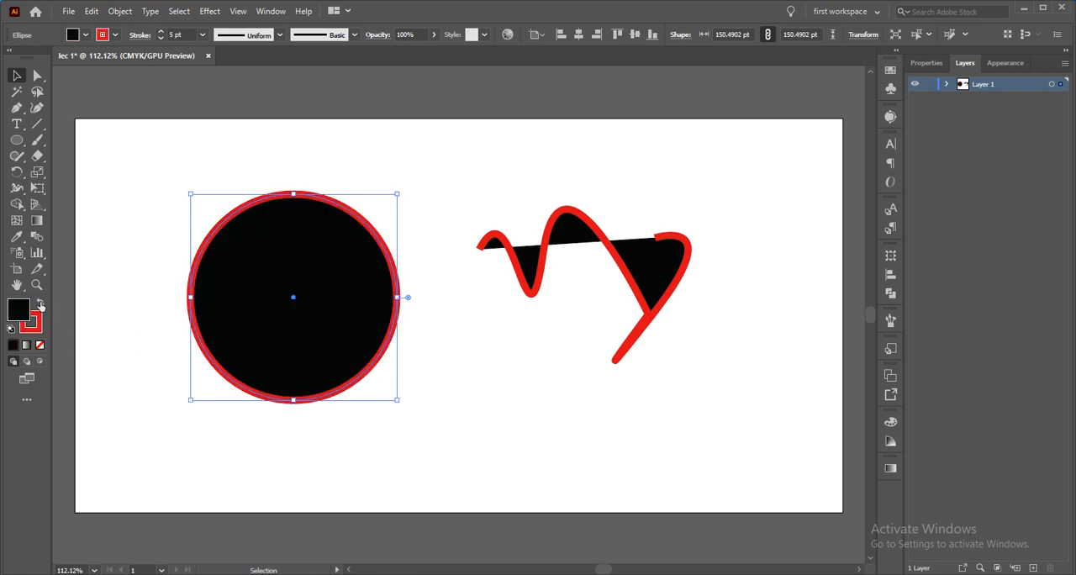
pyautogui.click(130, 406)
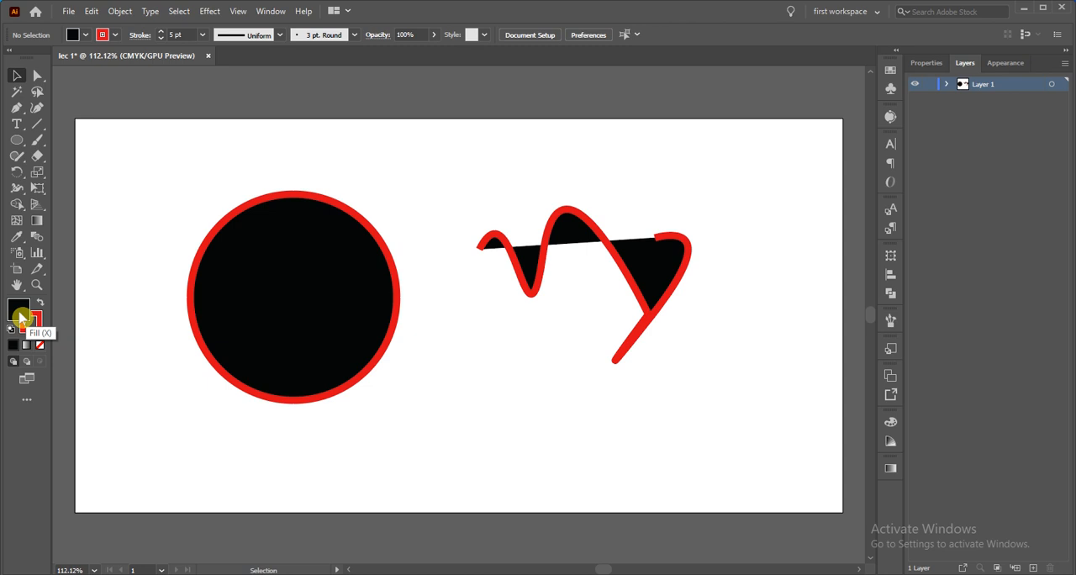
# Set the fill color to yellow FFE003 with no object selected
pyautogui.doubleClick(21, 318)
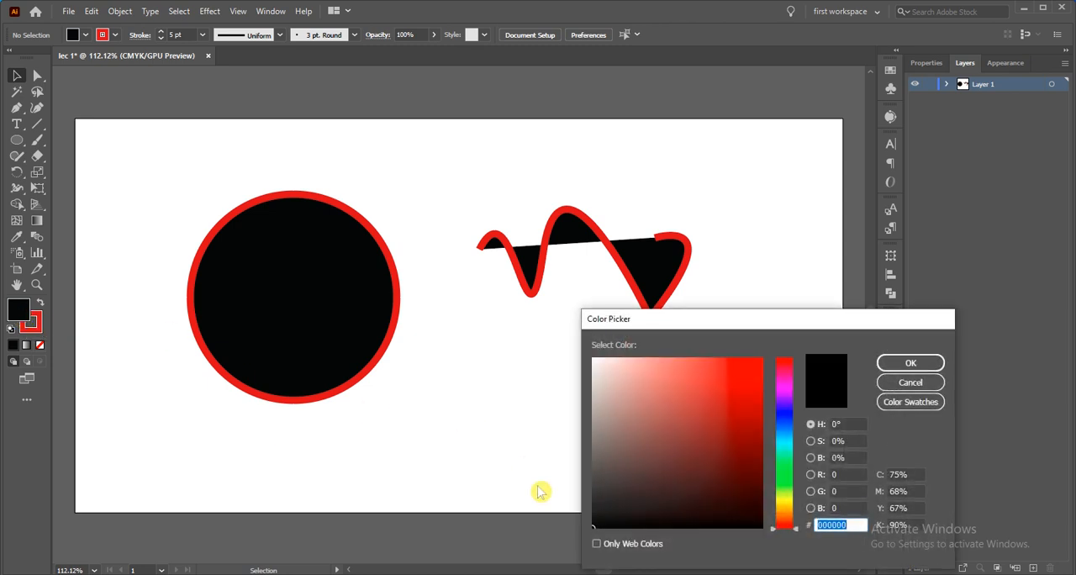
pyautogui.click(789, 506)
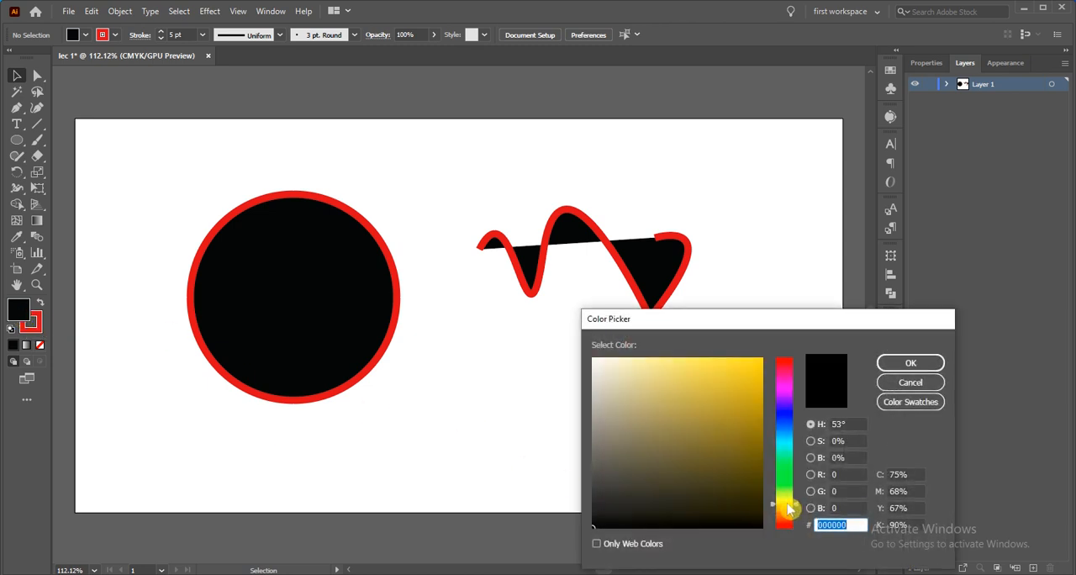
pyautogui.moveTo(740, 410)
pyautogui.mouseDown()
pyautogui.moveTo(763, 314)
pyautogui.moveTo(752, 337)
pyautogui.moveTo(764, 361)
pyautogui.mouseUp()
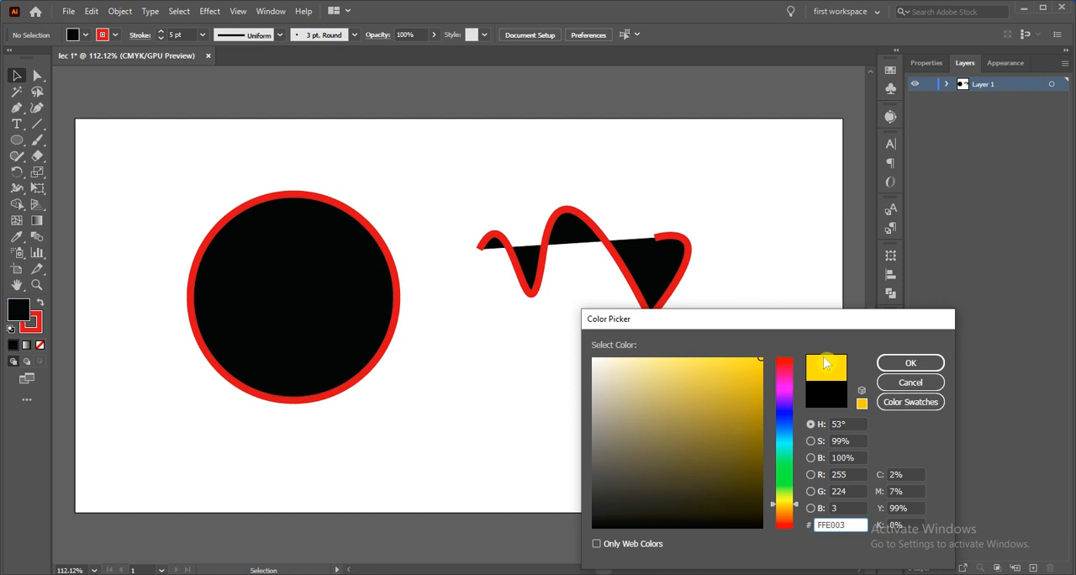
pyautogui.click(910, 367)
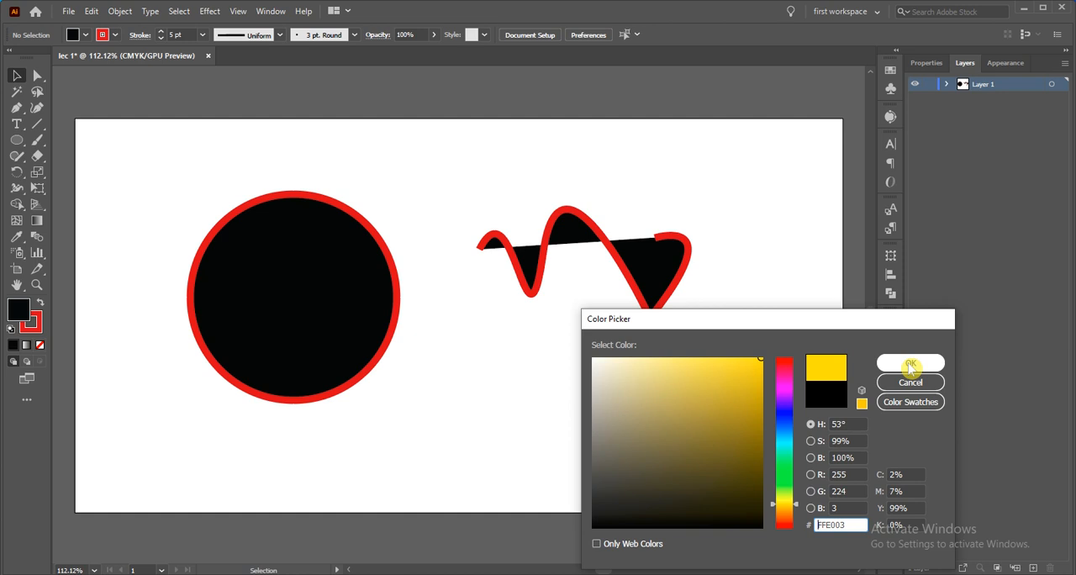
pyautogui.click(911, 364)
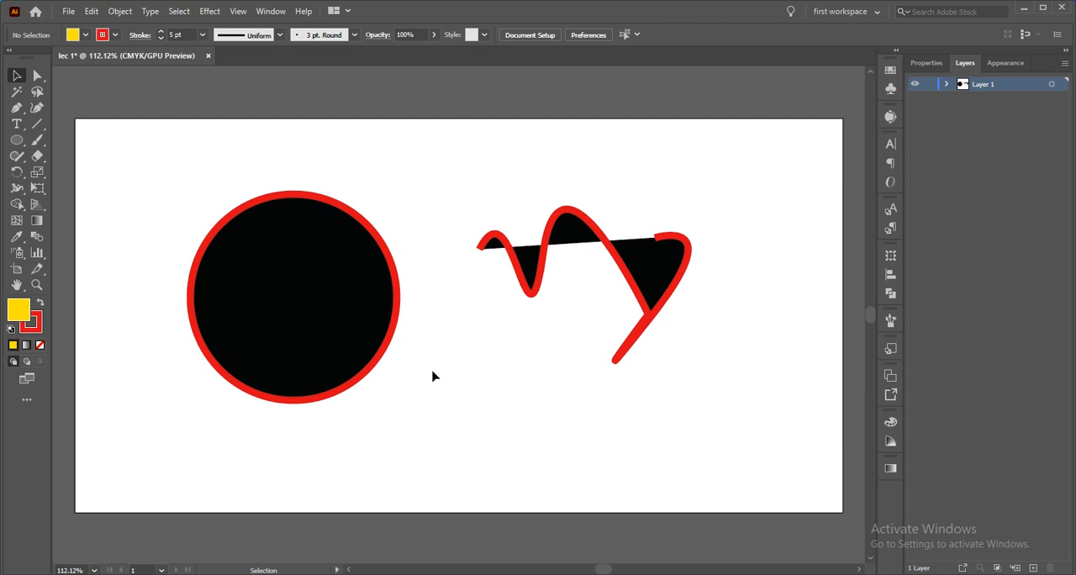
# Swap the fill and stroke colors with nothing selected, and swap them back
pyautogui.click(48, 305)
pyautogui.click(40, 305)
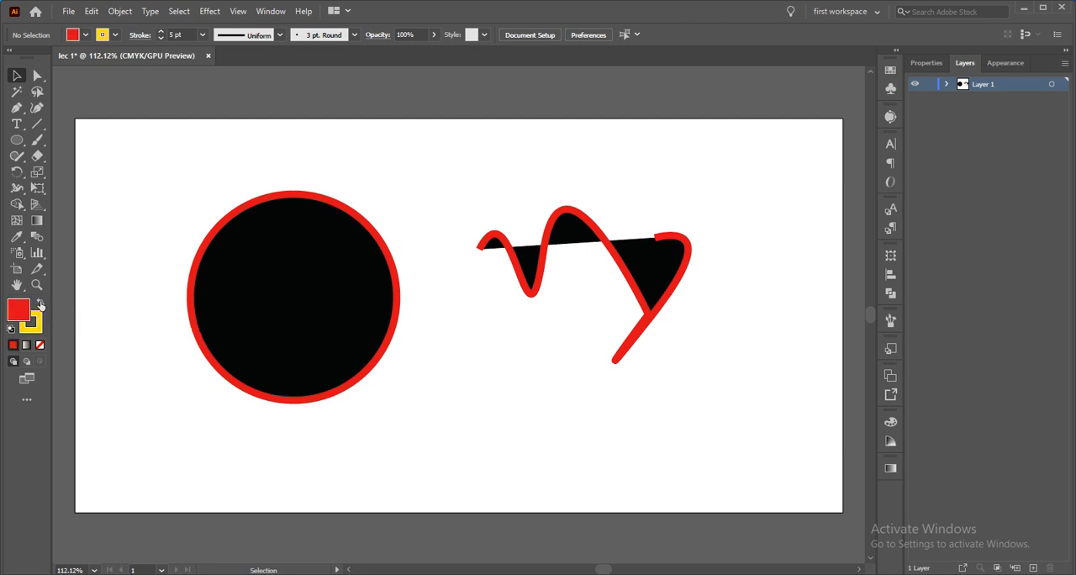
pyautogui.click(40, 306)
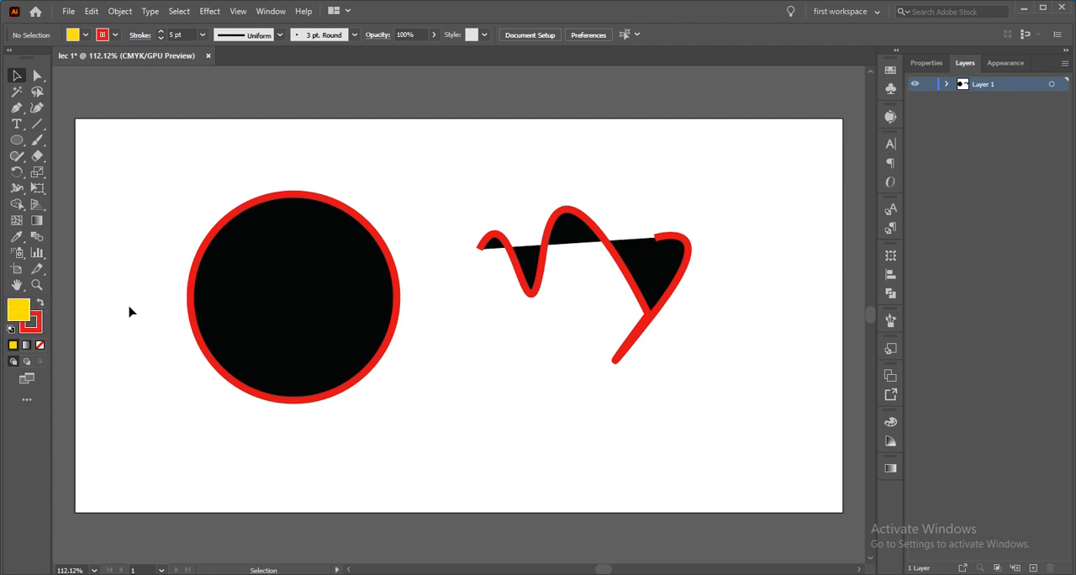
# Set the circle's fill color to yellow FFEC00 and deselect it
pyautogui.click(216, 336)
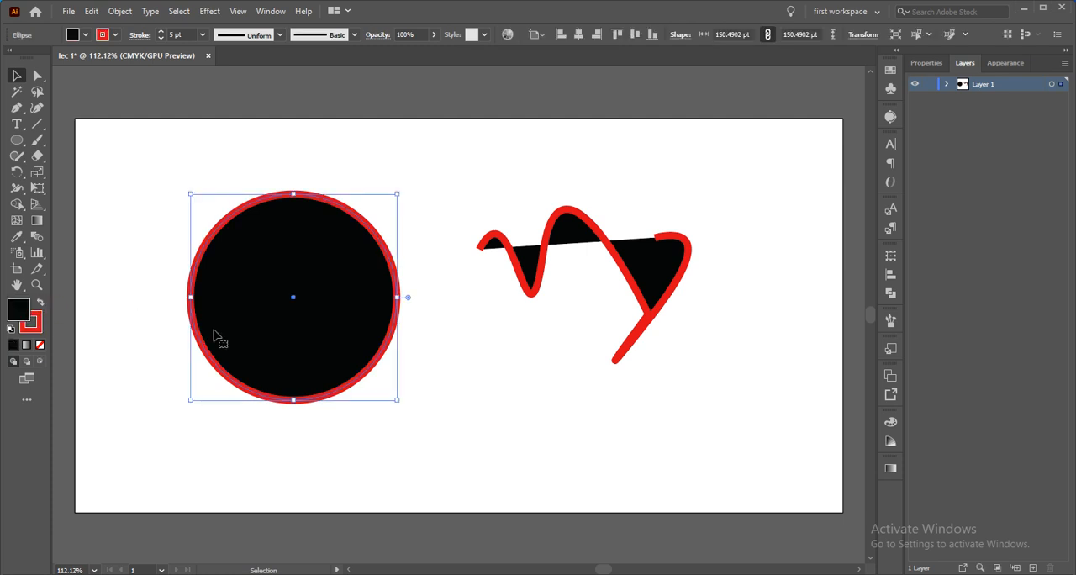
pyautogui.click(24, 321)
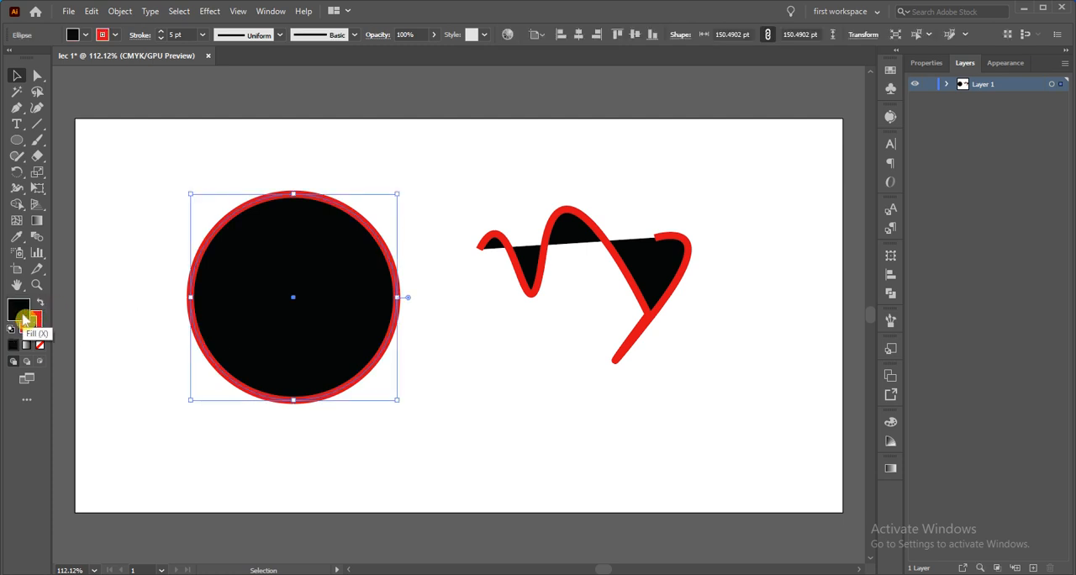
pyautogui.doubleClick(24, 320)
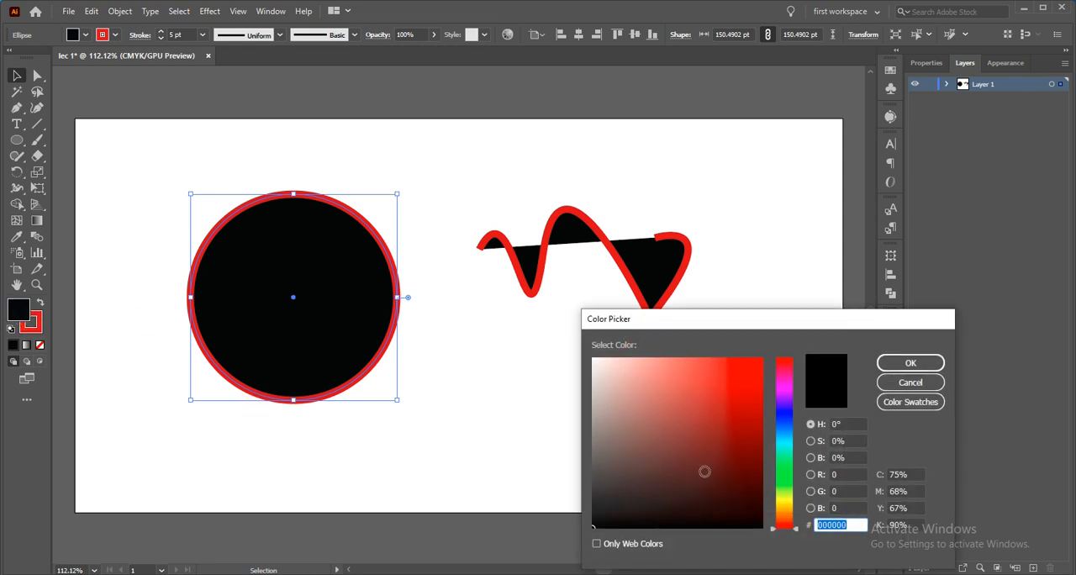
pyautogui.click(789, 502)
pyautogui.moveTo(756, 436); pyautogui.dragTo(765, 355)
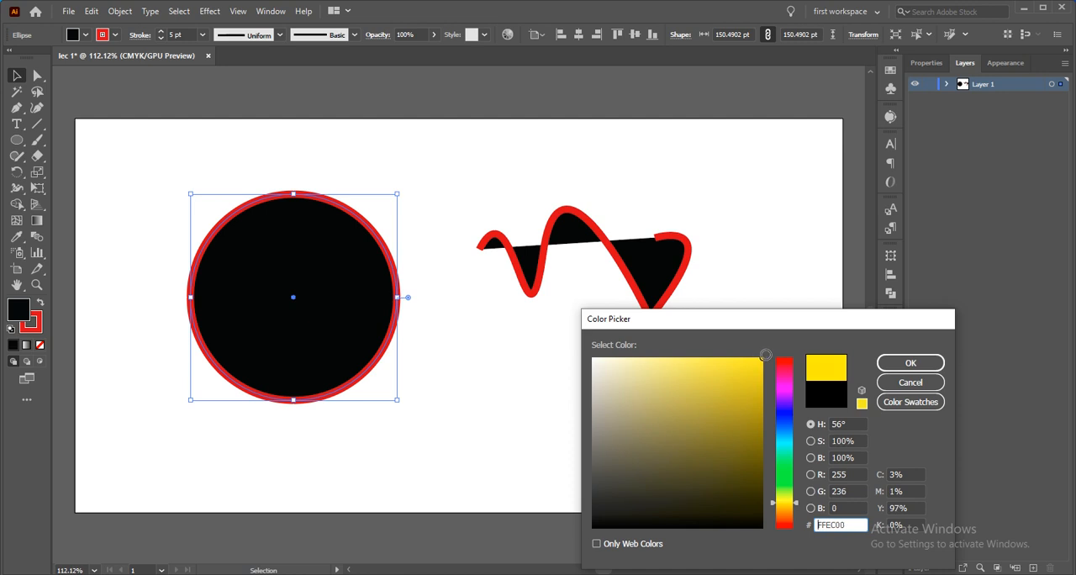
pyautogui.click(889, 364)
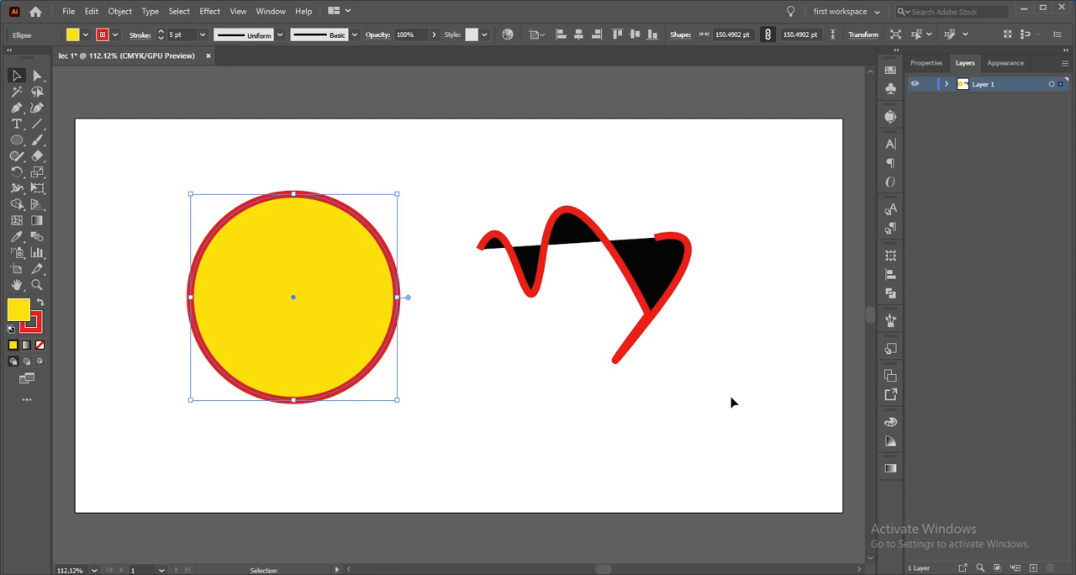
pyautogui.click(626, 416)
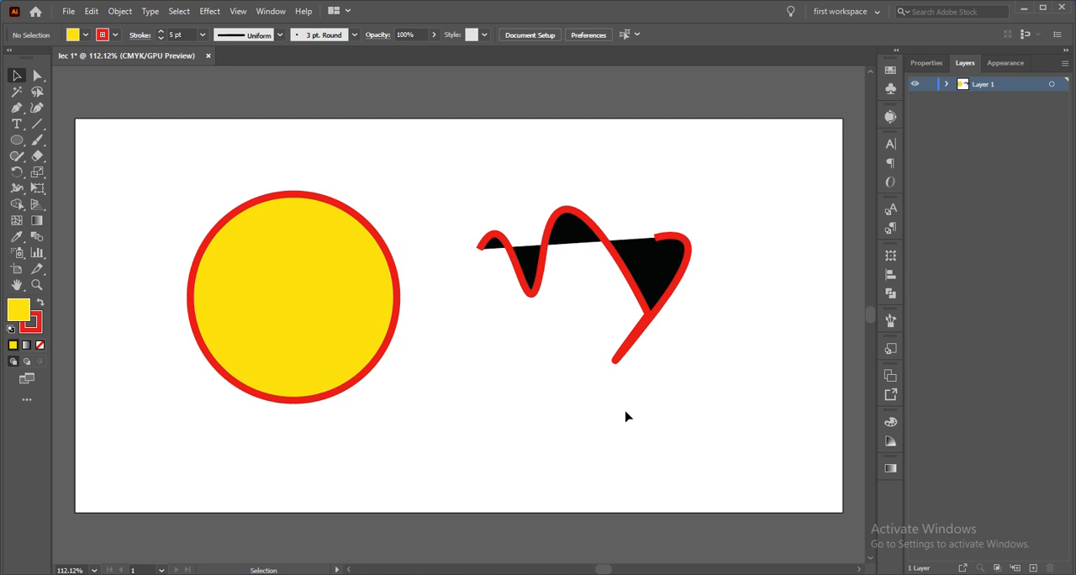
# Deselect the wavy path and set the fill color to blue 2029BC with no object selected
pyautogui.click(648, 304)
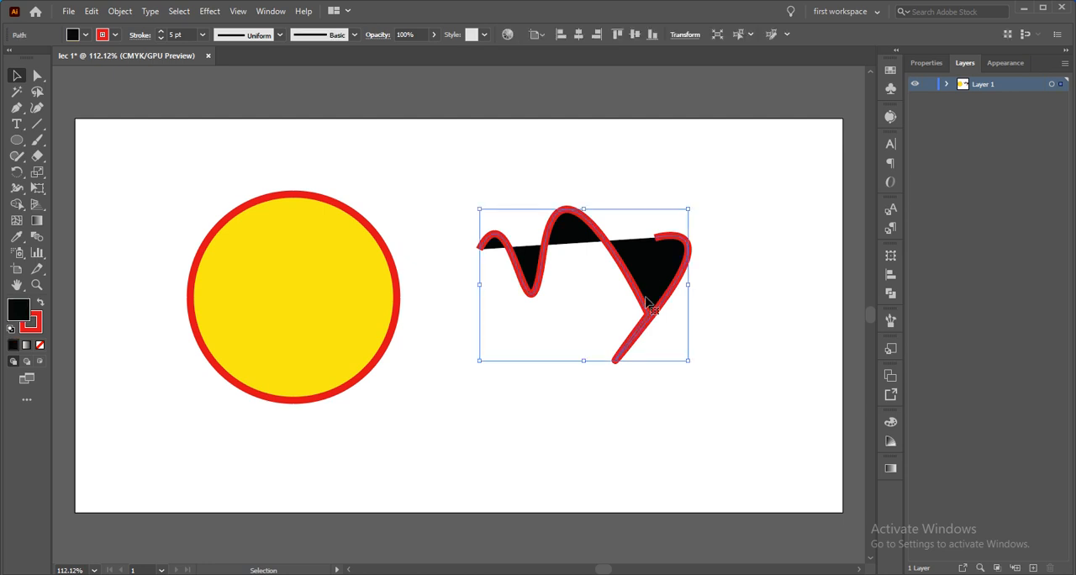
pyautogui.click(557, 402)
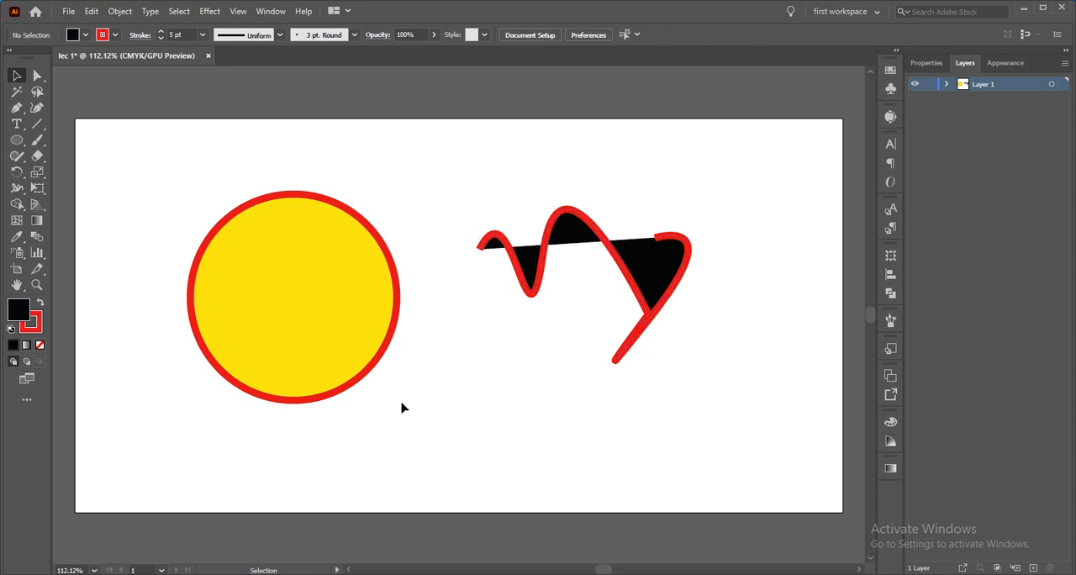
pyautogui.doubleClick(26, 311)
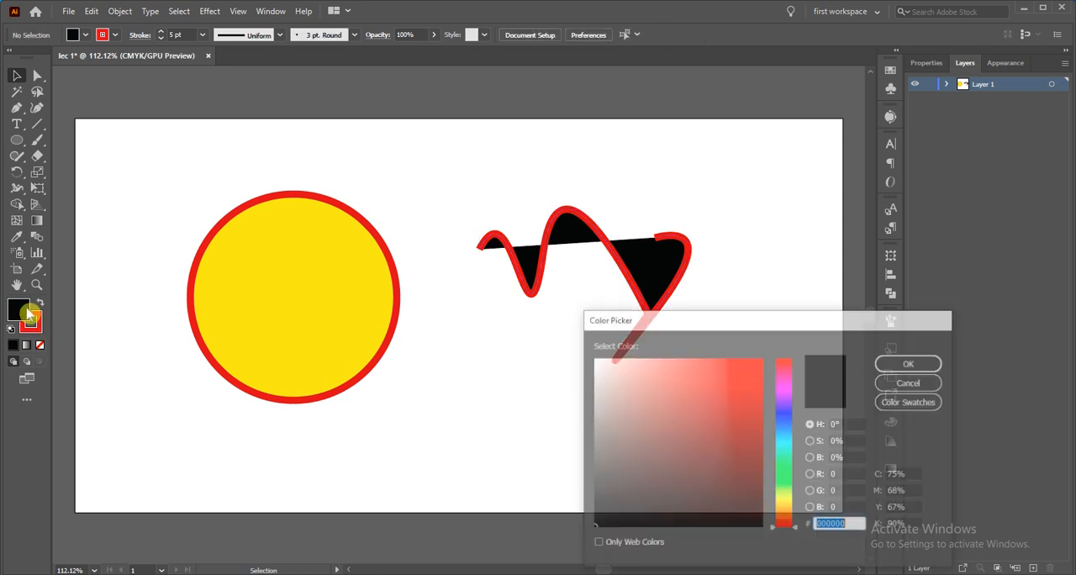
pyautogui.click(613, 393)
pyautogui.click(735, 400)
pyautogui.click(780, 436)
pyautogui.moveTo(781, 436); pyautogui.dragTo(781, 412)
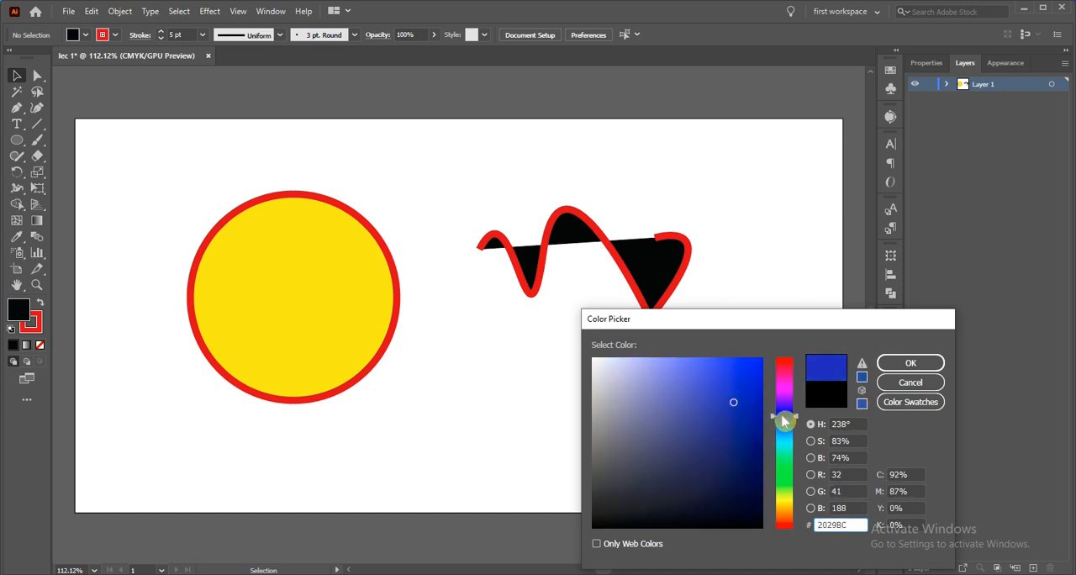
pyautogui.click(910, 361)
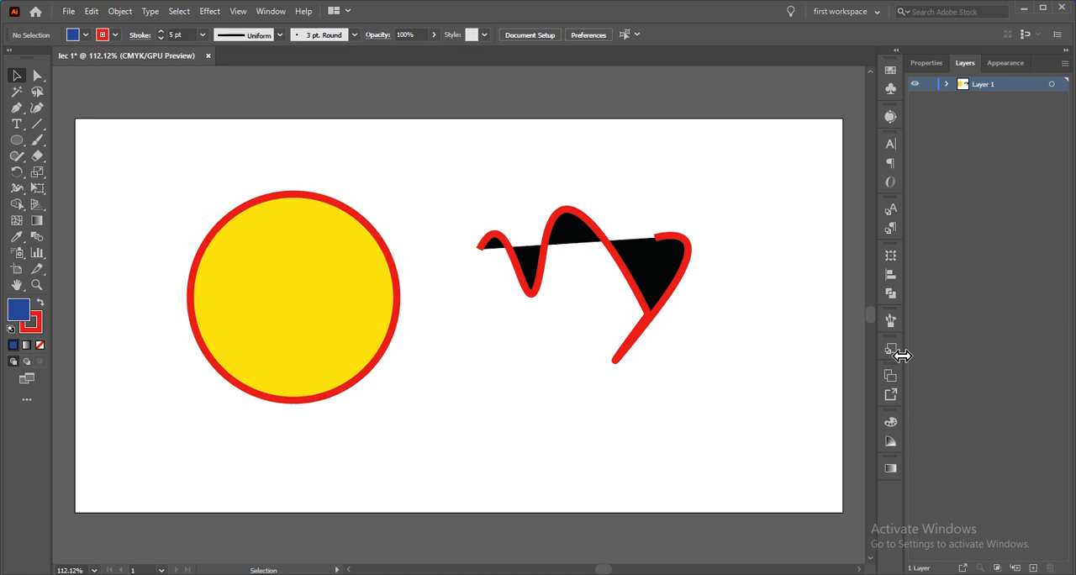
# Set the wavy path's fill color to cyan 0AE9EF and deselect it
pyautogui.click(636, 280)
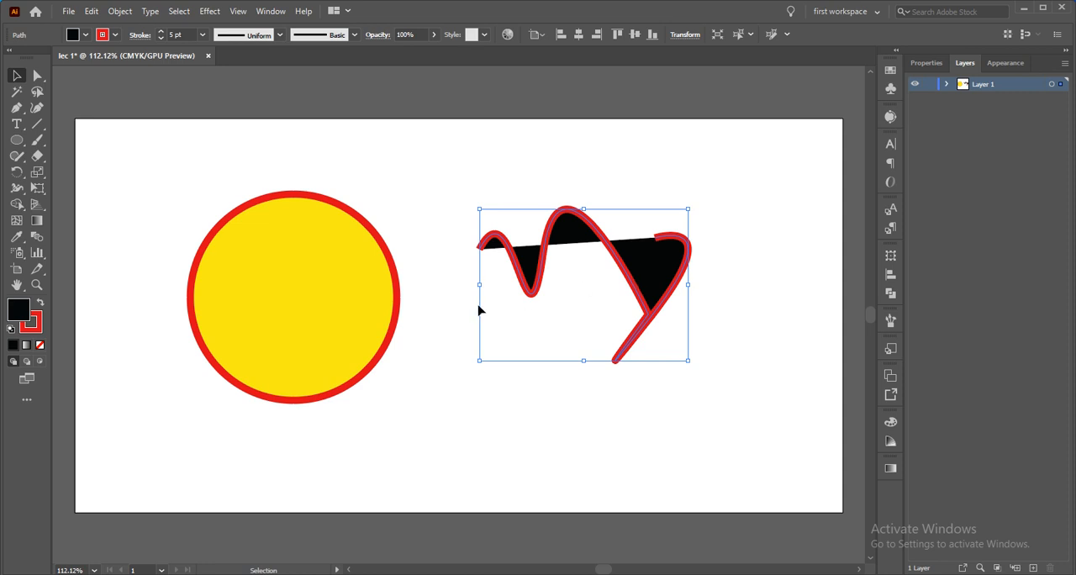
pyautogui.click(28, 322)
pyautogui.doubleClick(18, 310)
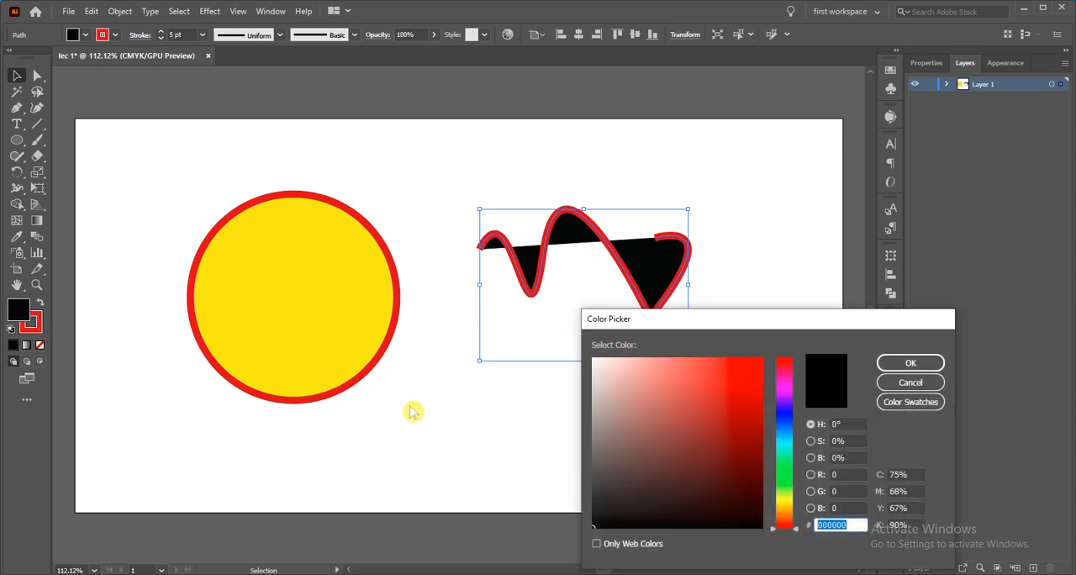
pyautogui.click(784, 478)
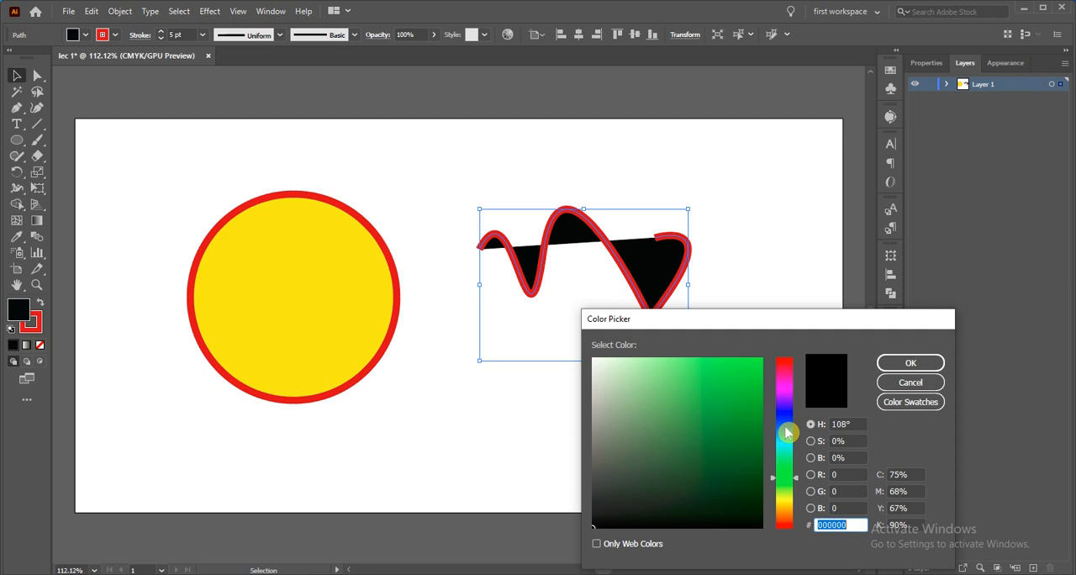
pyautogui.moveTo(745, 395); pyautogui.dragTo(757, 367)
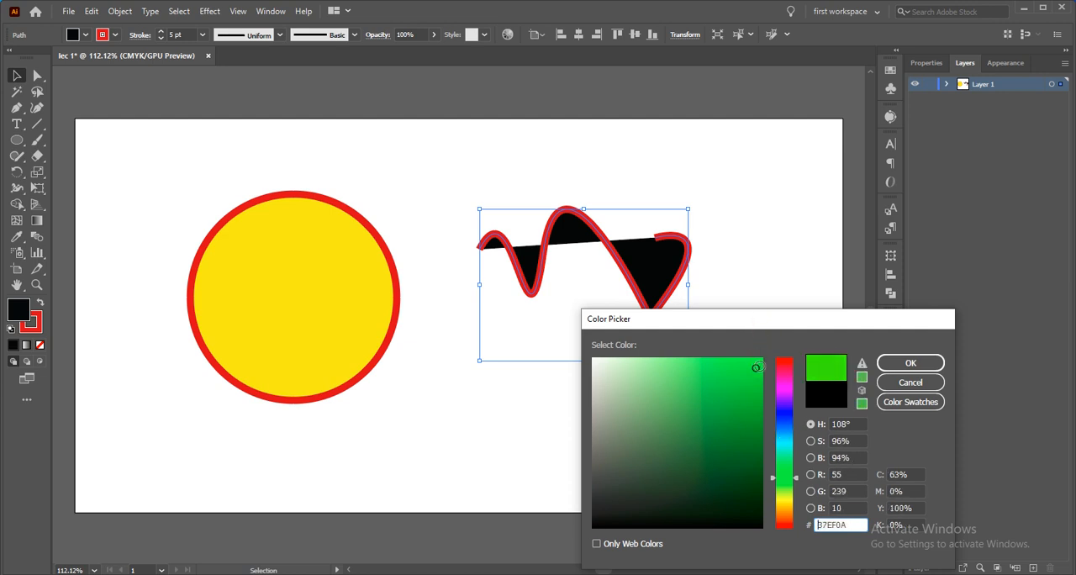
pyautogui.click(785, 491)
pyautogui.moveTo(785, 484); pyautogui.dragTo(782, 441)
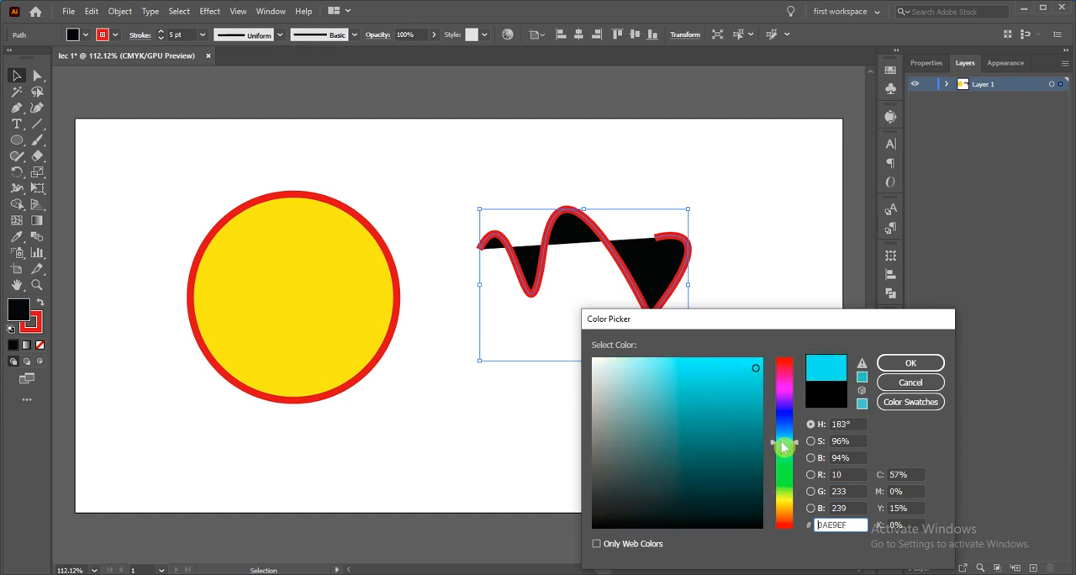
pyautogui.click(898, 364)
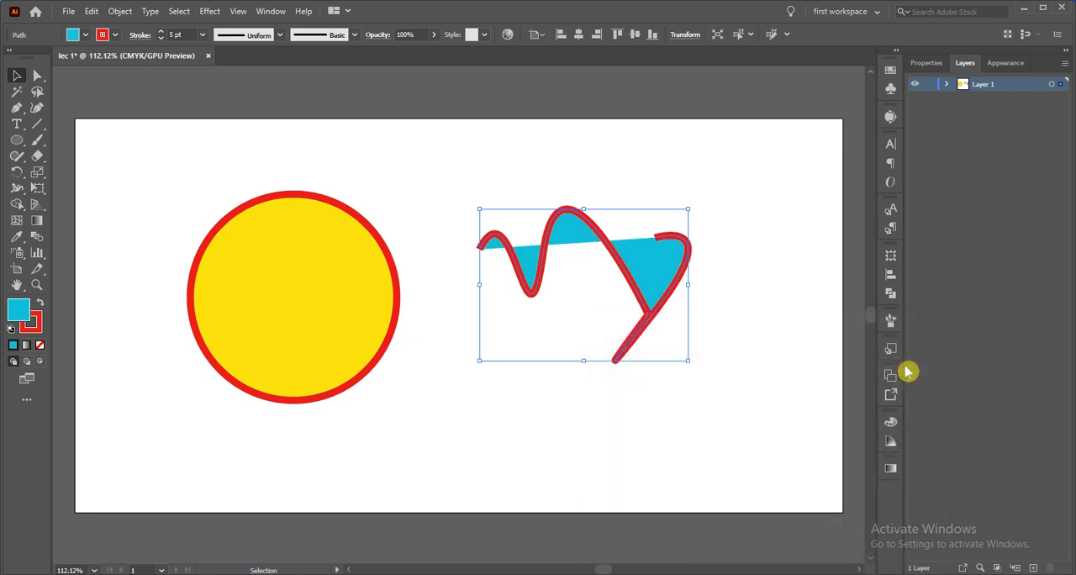
pyautogui.click(728, 458)
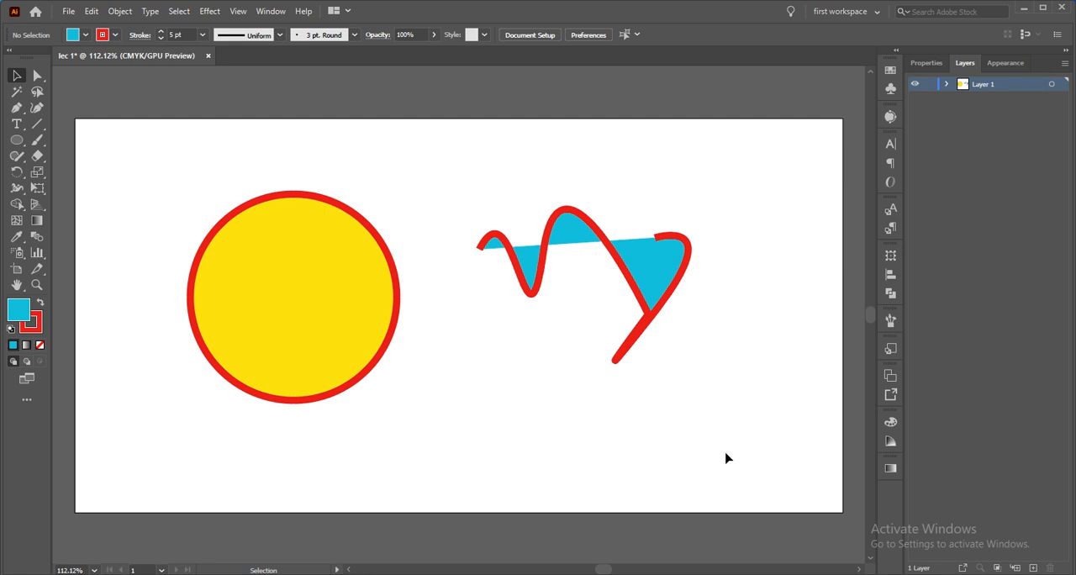
# Move the wavy path slightly down and toward the circle, and close it by joining its open ends with the Curvature tool
pyautogui.moveTo(636, 290); pyautogui.dragTo(609, 331)
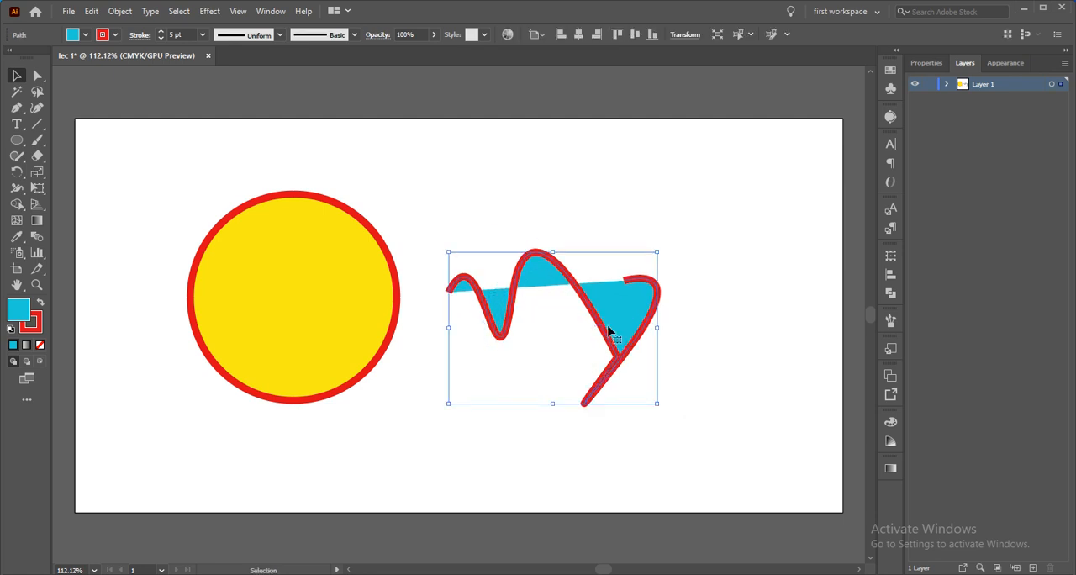
pyautogui.moveTo(551, 264)
pyautogui.mouseDown()
pyautogui.moveTo(587, 219)
pyautogui.moveTo(562, 275)
pyautogui.mouseUp()
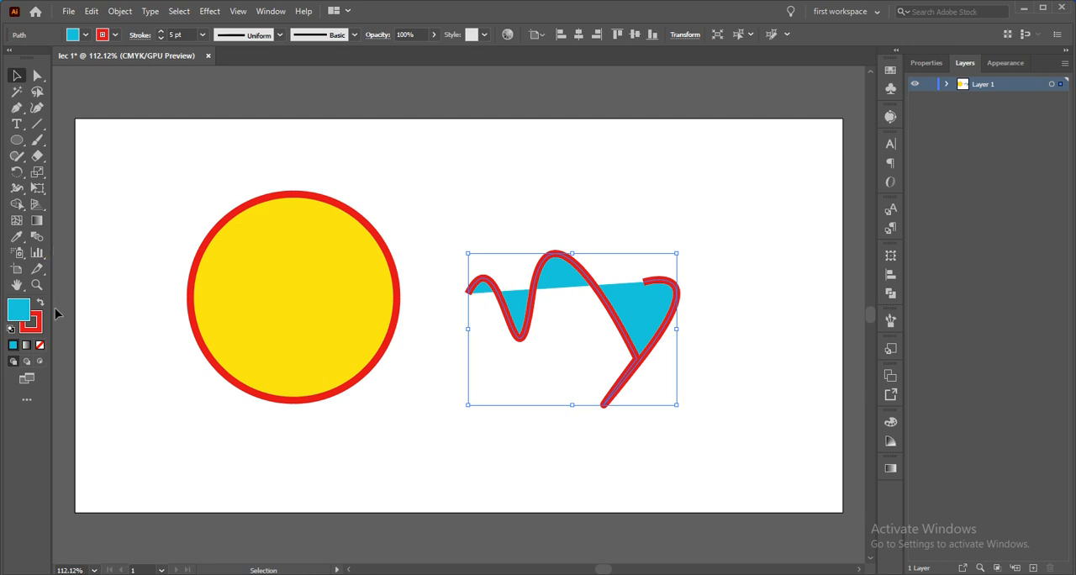
pyautogui.click(40, 110)
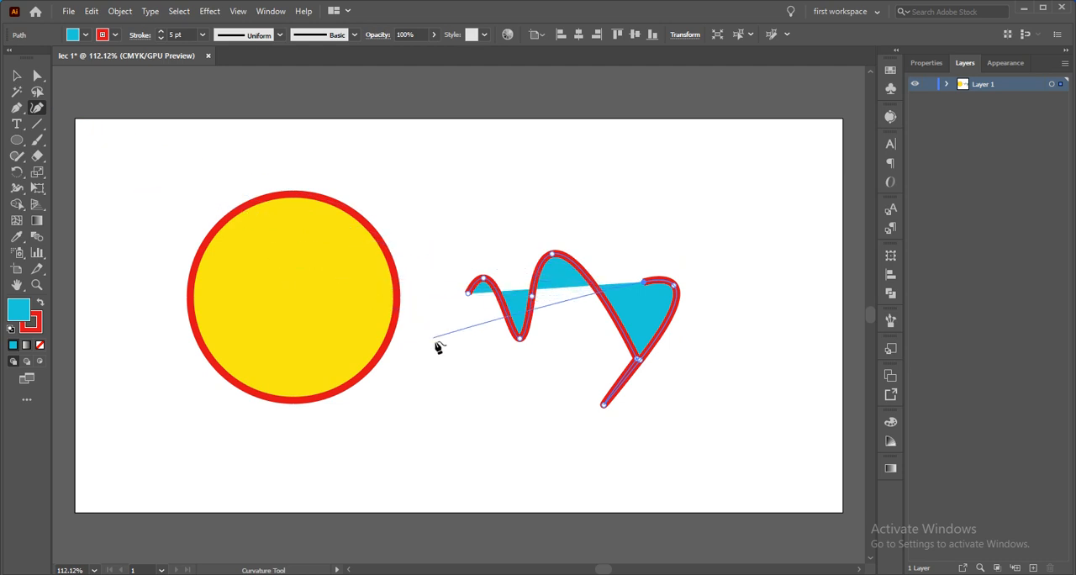
pyautogui.click(468, 296)
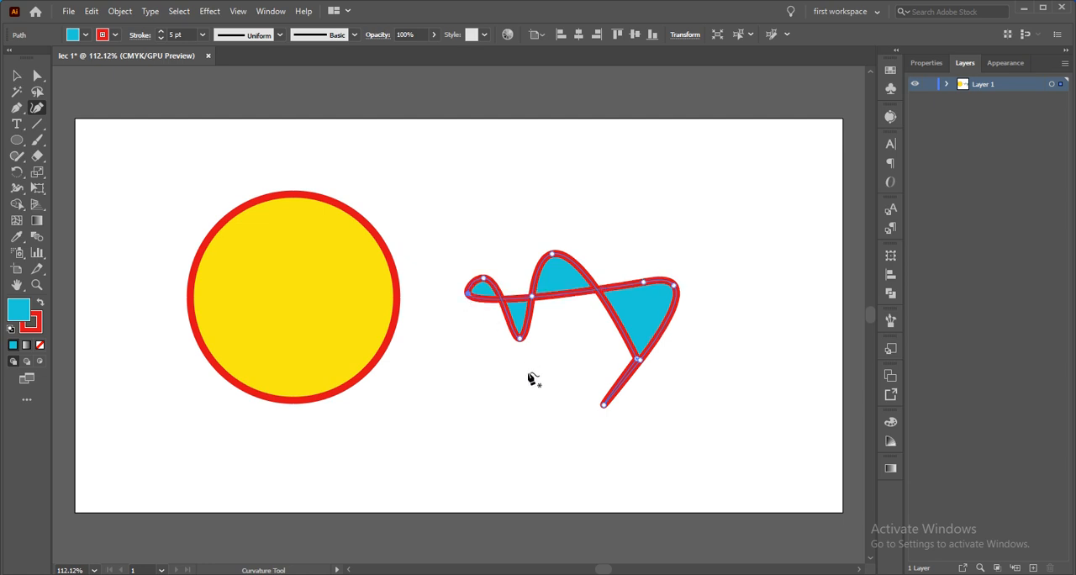
# Draw a small closed, roughly round shape below the wavy path with the Curvature tool
pyautogui.click(563, 403)
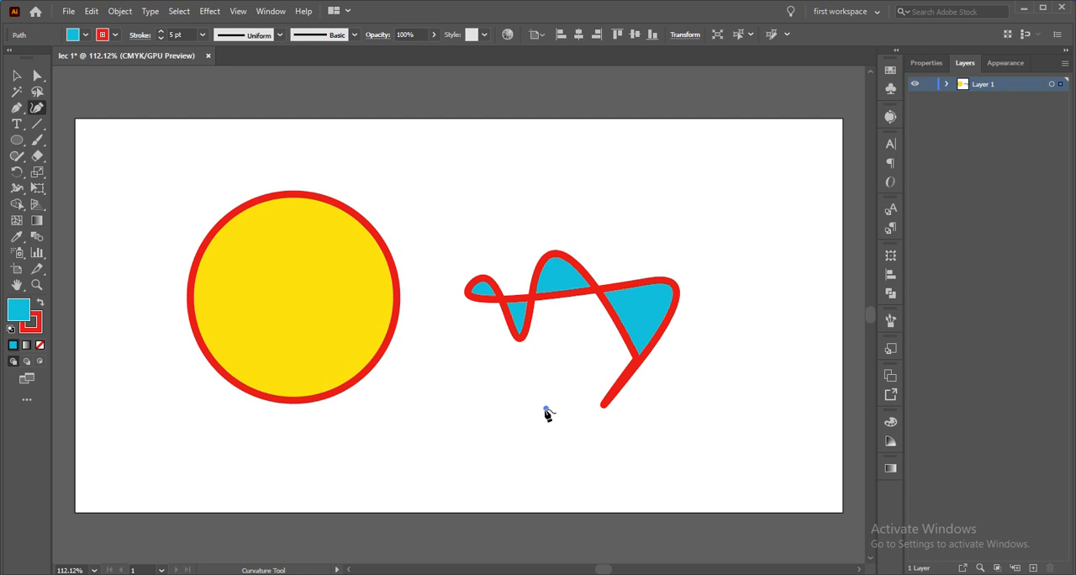
pyautogui.click(561, 408)
pyautogui.click(565, 413)
pyautogui.click(568, 420)
pyautogui.click(568, 428)
pyautogui.click(563, 433)
pyautogui.click(556, 437)
pyautogui.click(539, 427)
pyautogui.click(539, 420)
pyautogui.click(544, 409)
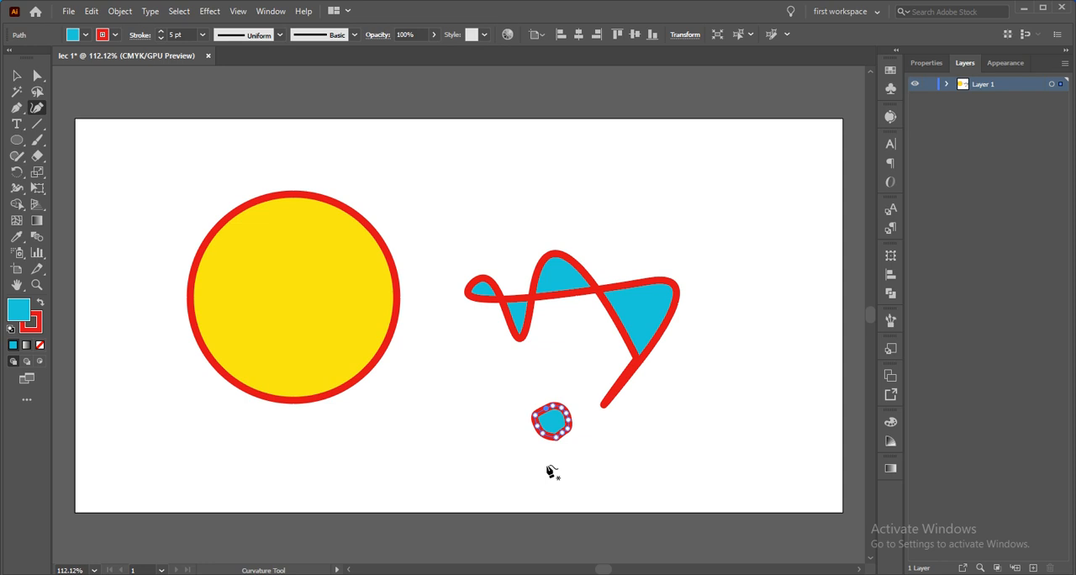
# Move the small round shape up and toward the circle, just below the wavy path's first dip, and deselect it
pyautogui.click(18, 76)
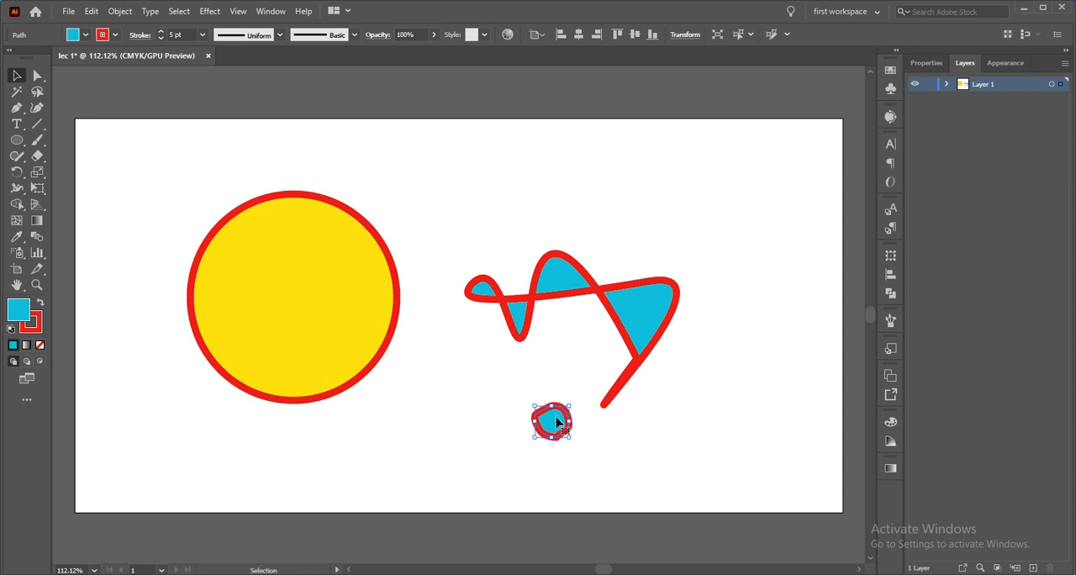
pyautogui.moveTo(557, 424); pyautogui.dragTo(498, 385)
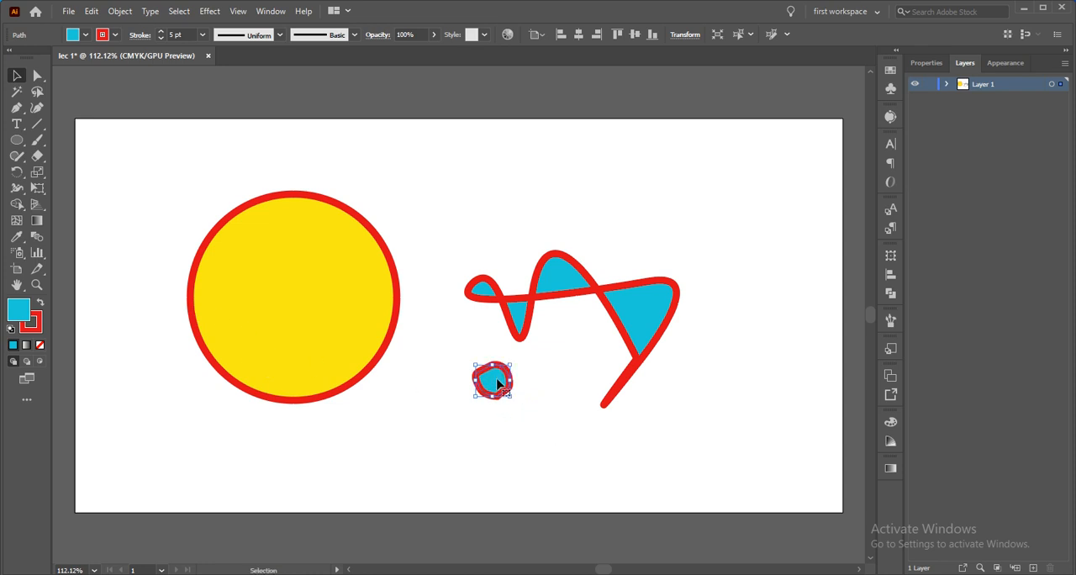
pyautogui.click(454, 432)
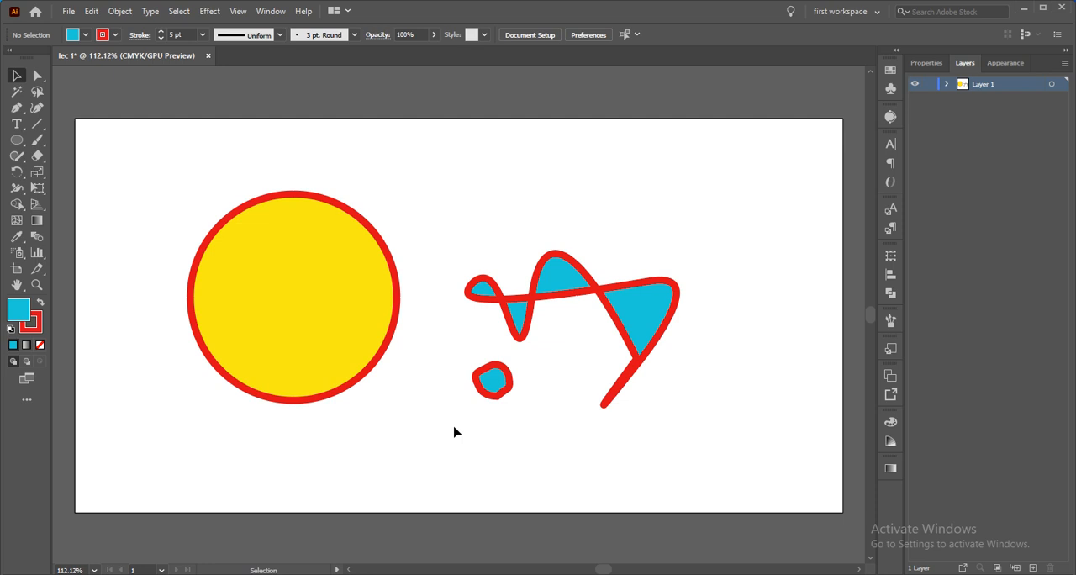